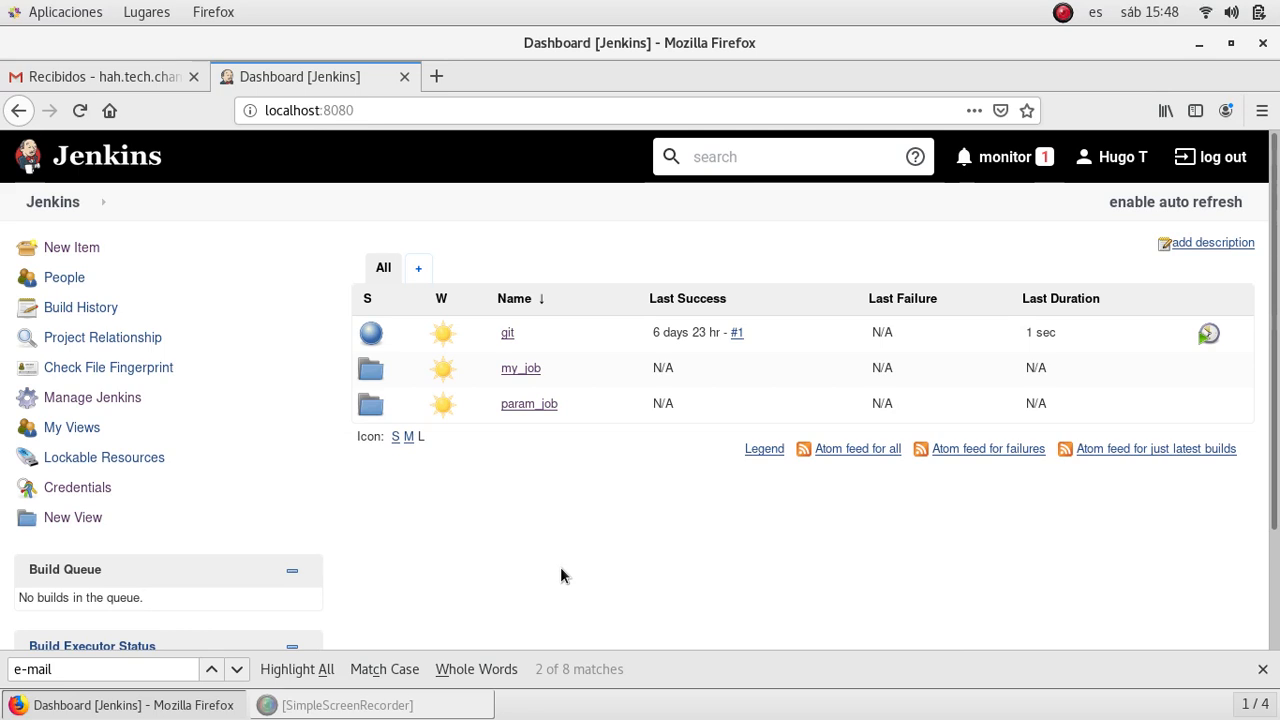
- Open the New Item page from the Jenkins dashboard
click(57, 250)
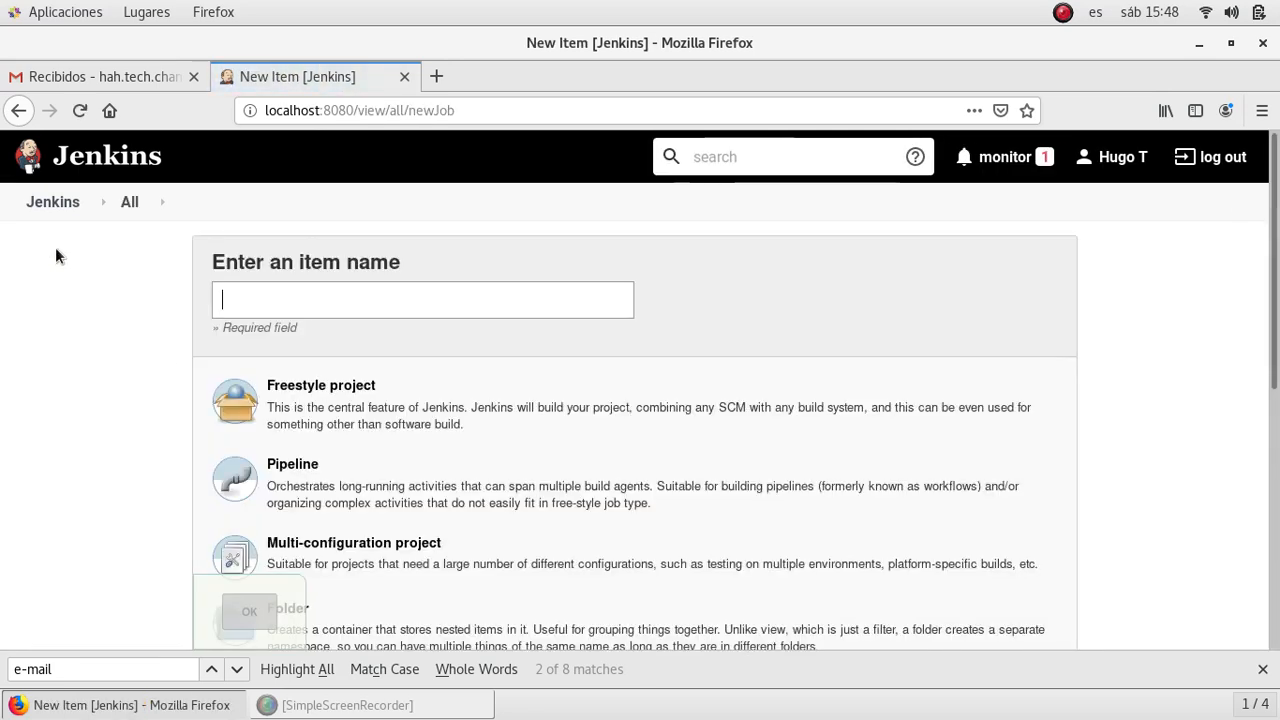
- Create a Freestyle project named smtp_job
click(272, 289)
text(smtp_job)
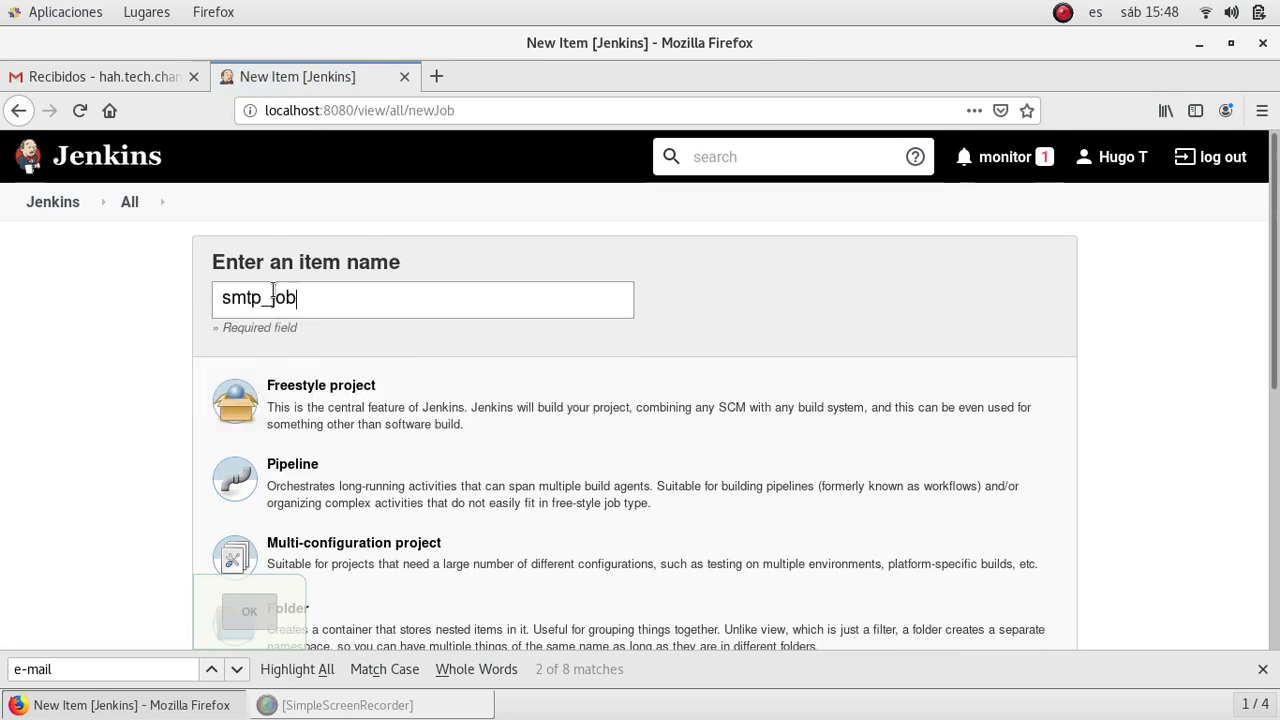
click(345, 406)
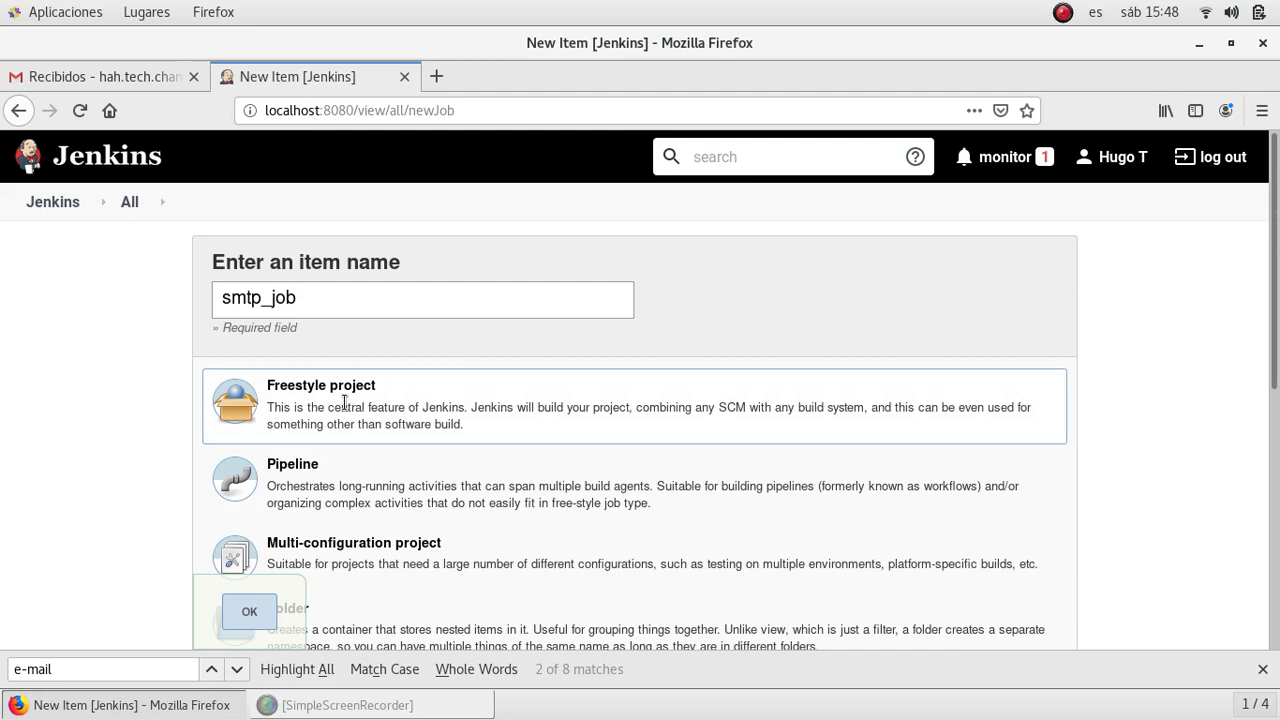
click(249, 613)
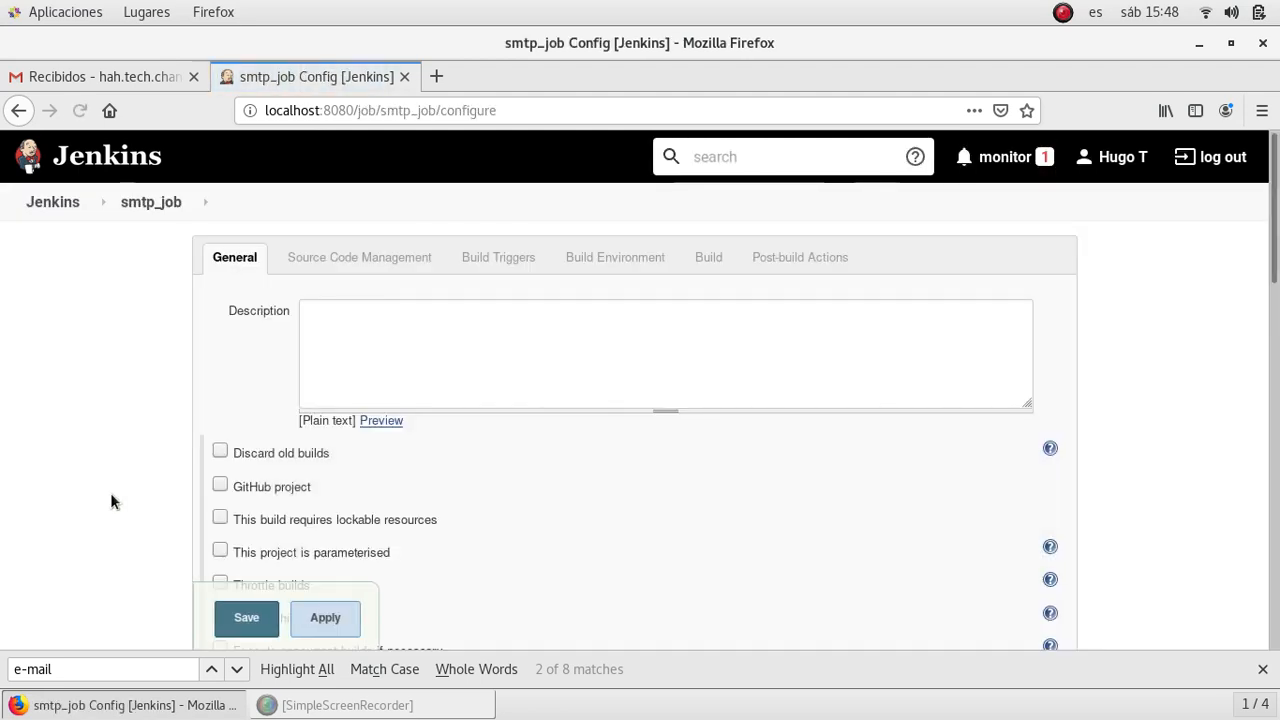
- Mark smtp_job as parameterised and add a String Parameter
scroll(110, 492, down, 4)
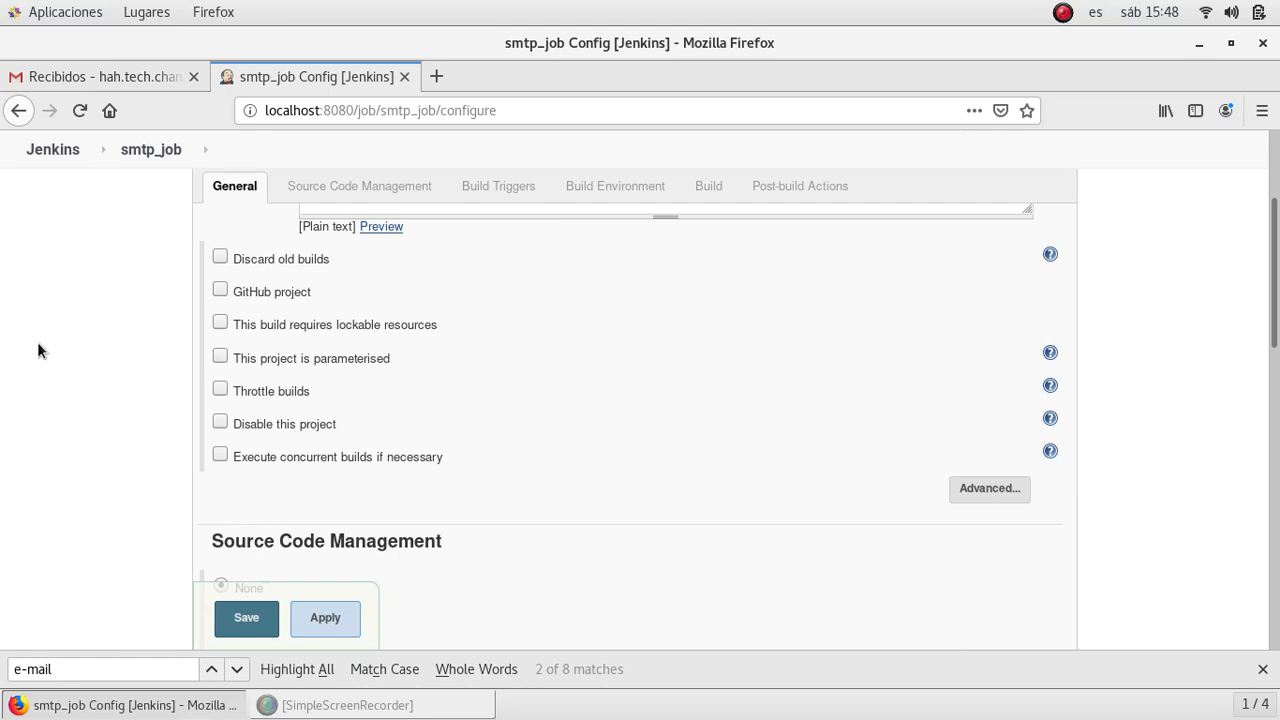
click(220, 357)
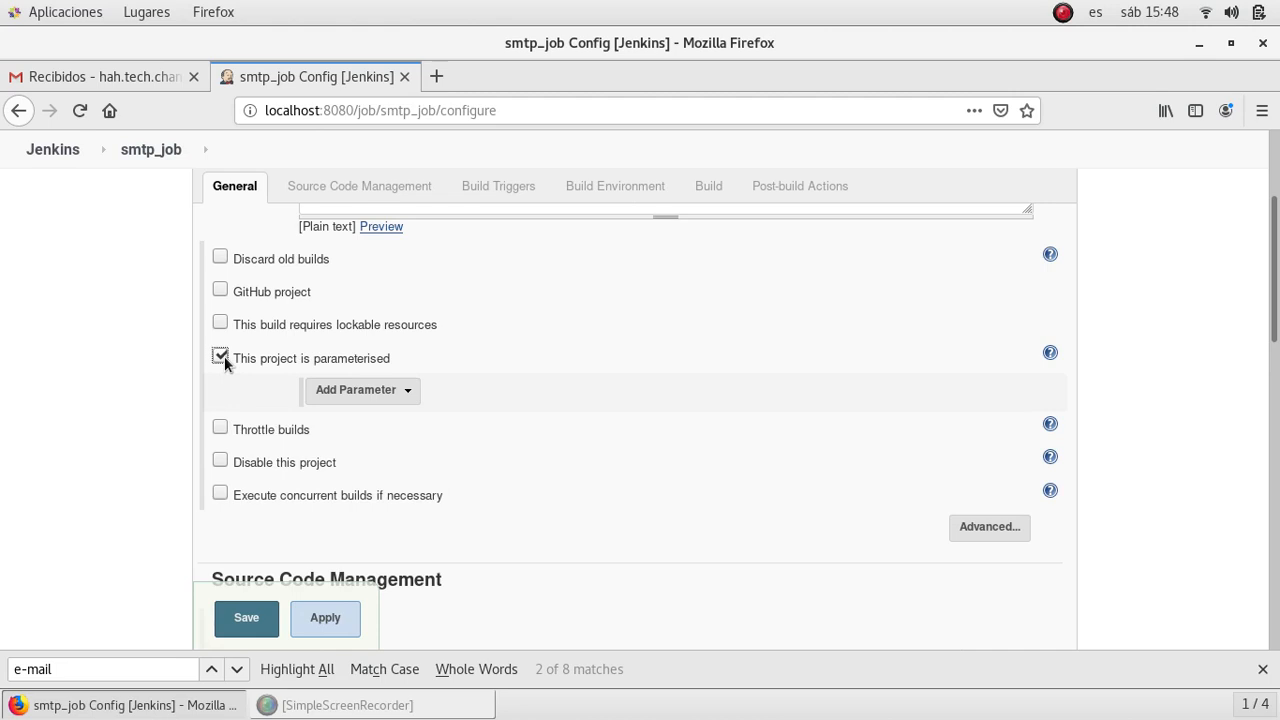
click(401, 397)
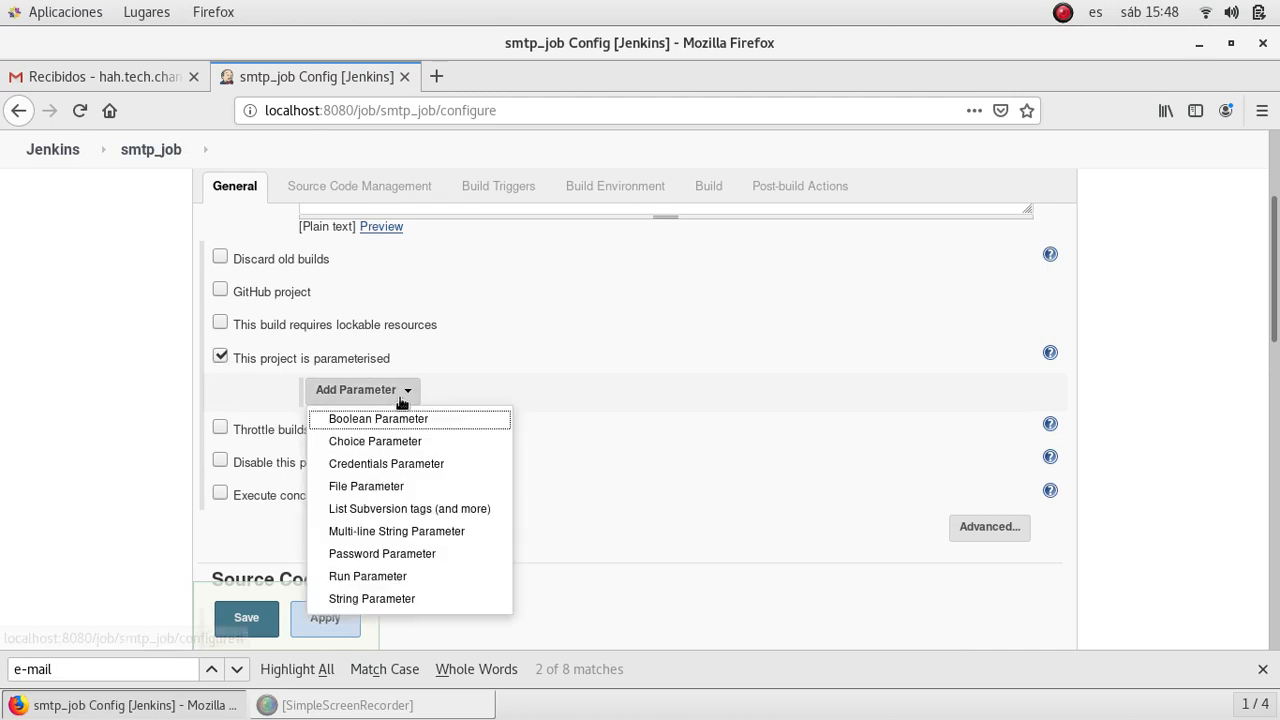
click(375, 600)
scroll(117, 478, down, 5)
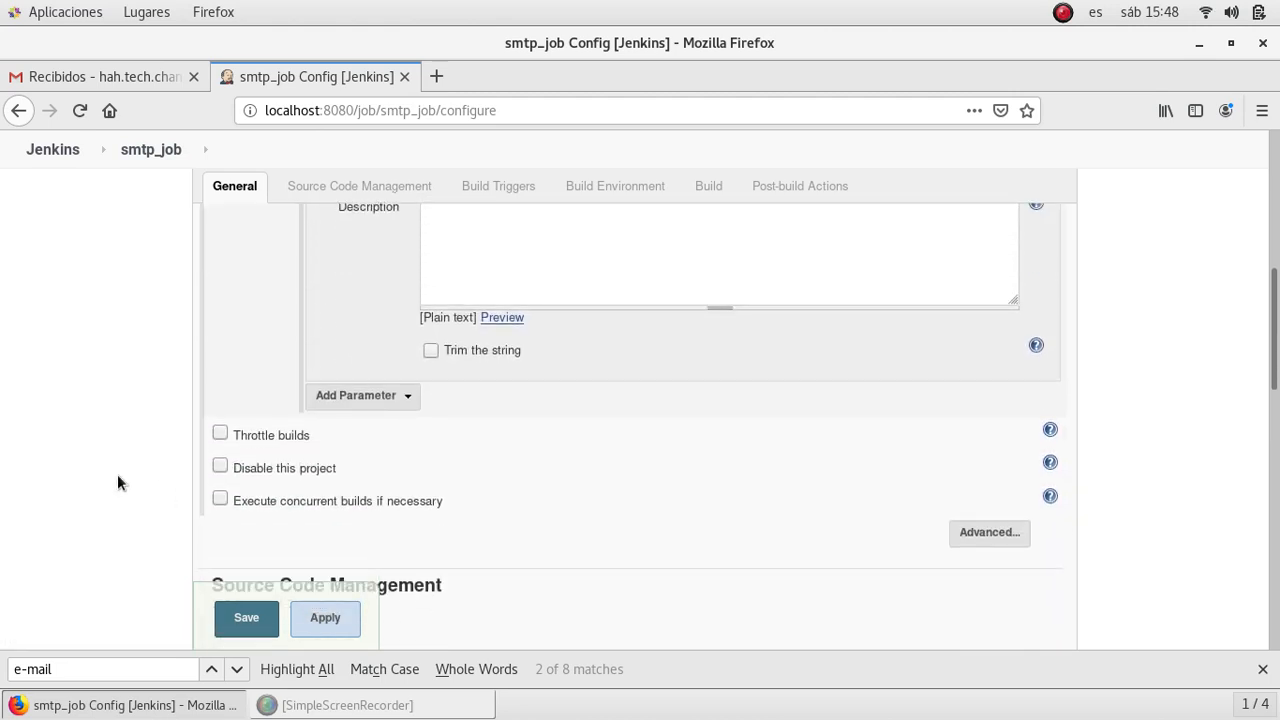
scroll(117, 476, down, 10)
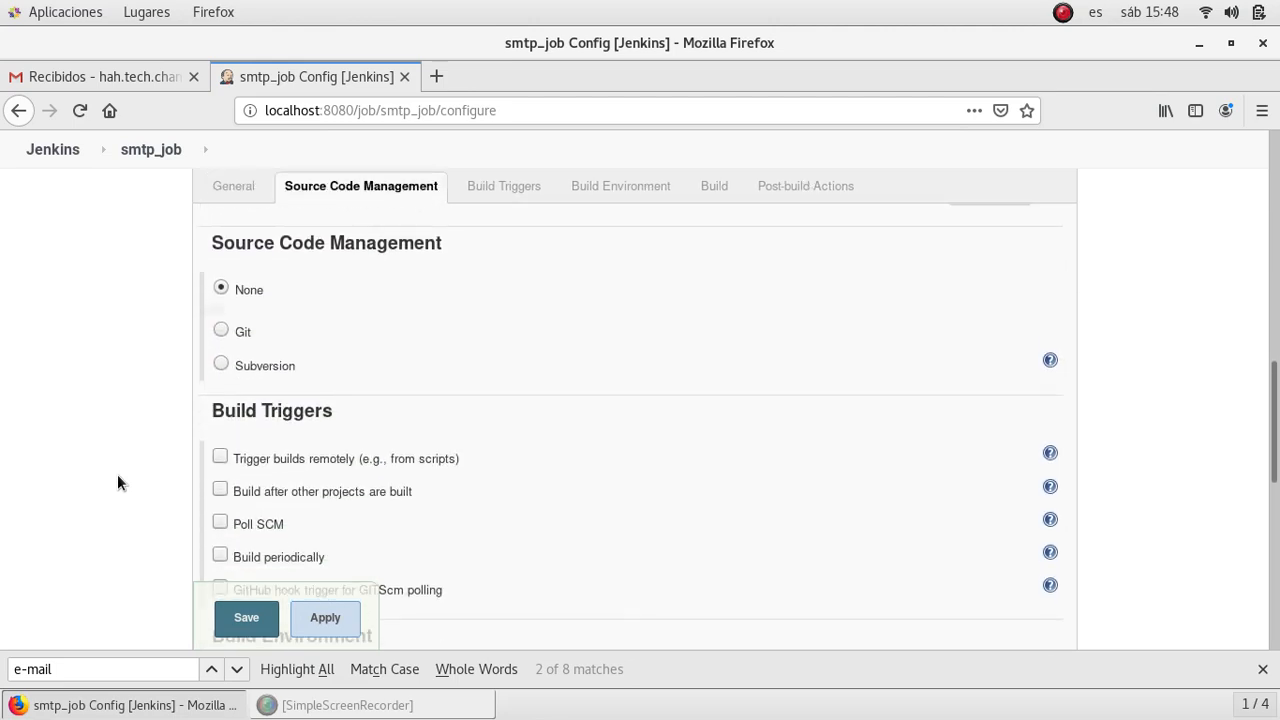
scroll(117, 482, down, 5)
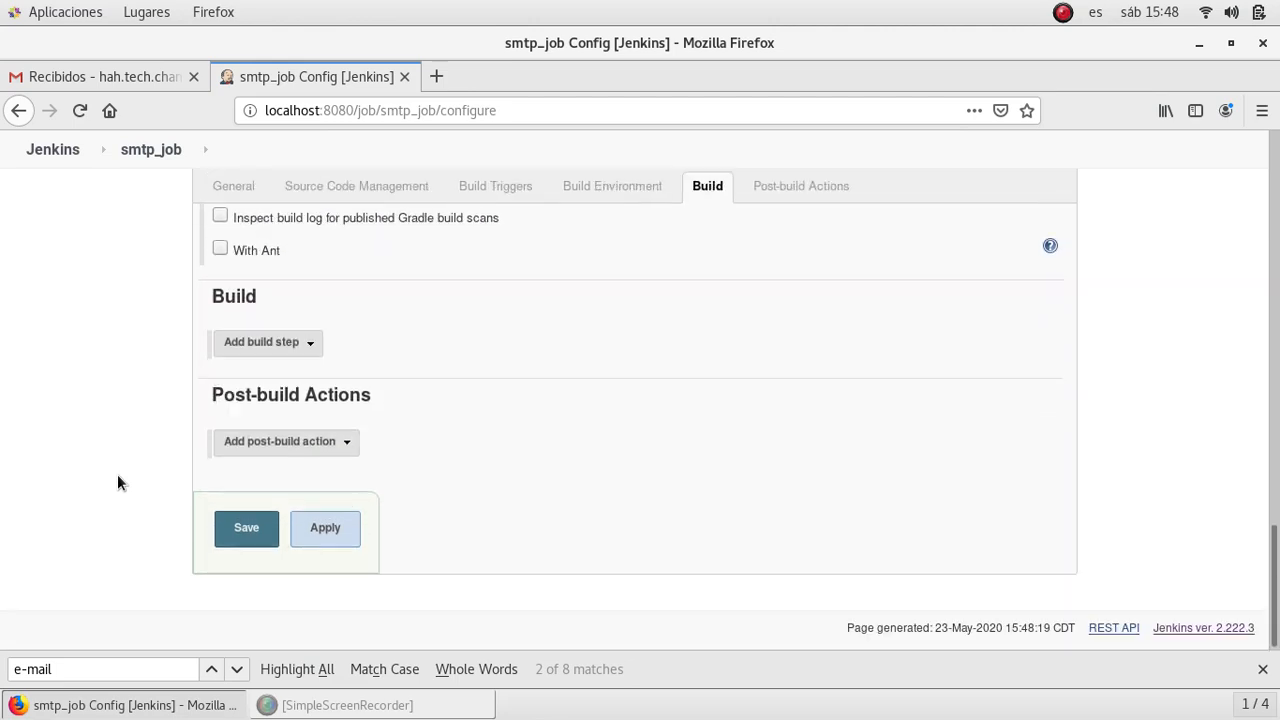
- Add an Execute shell build step with the command exit 1
click(282, 350)
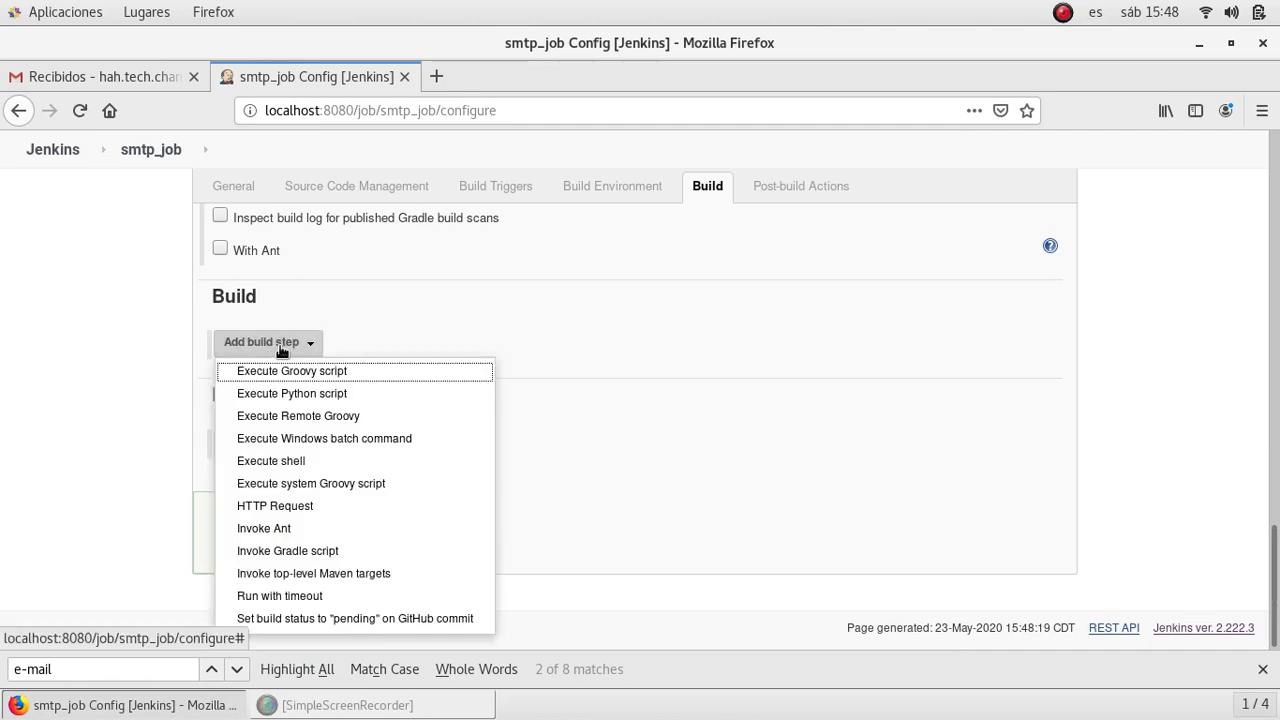
click(302, 464)
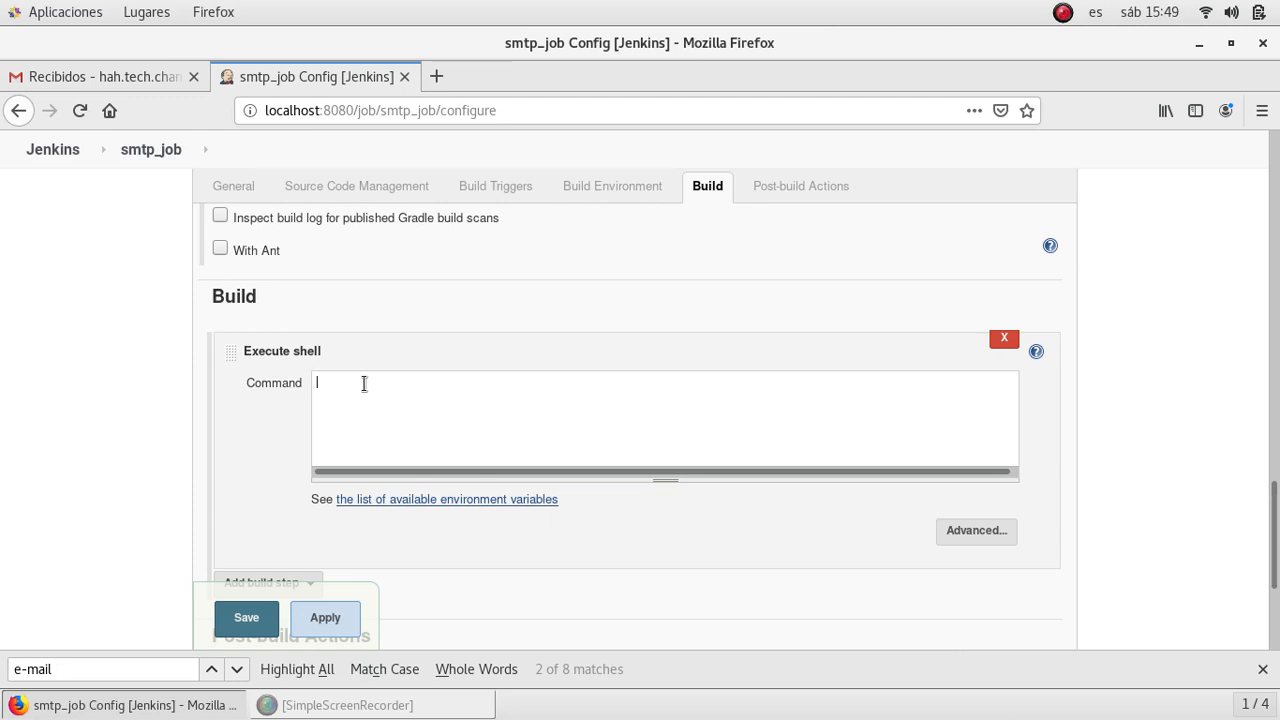
text(exit 1)
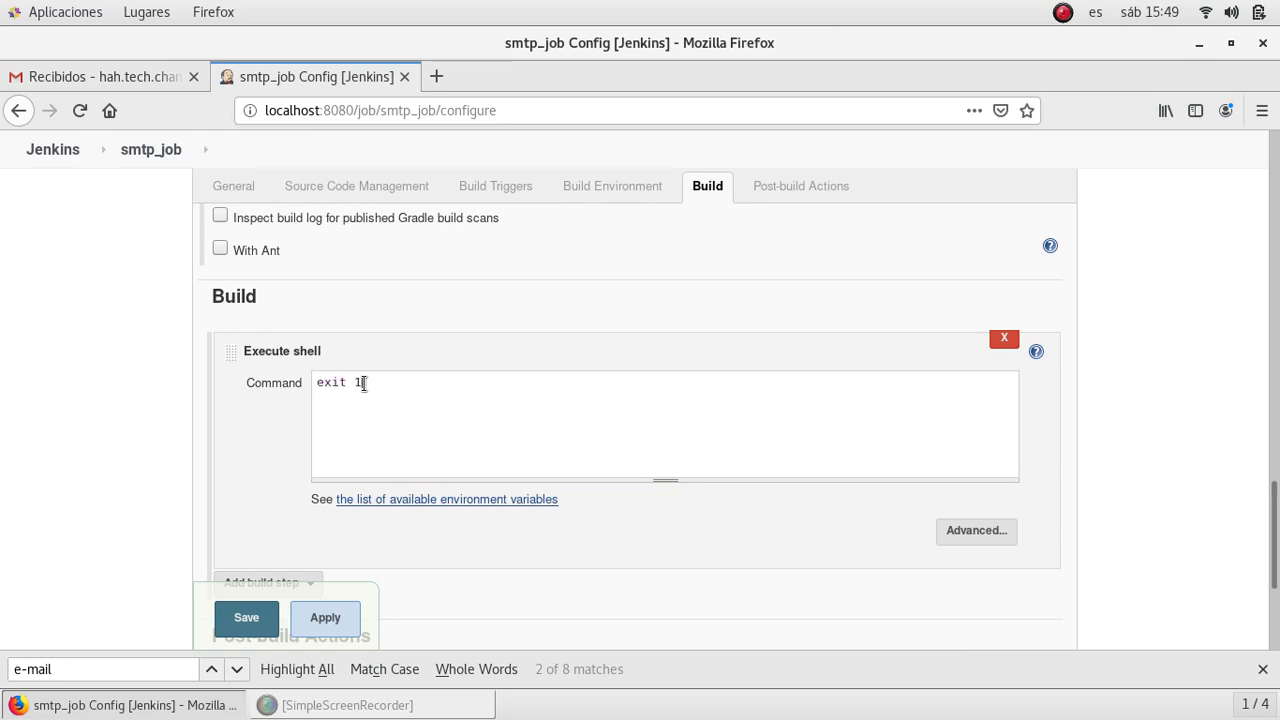
scroll(160, 412, down, 3)
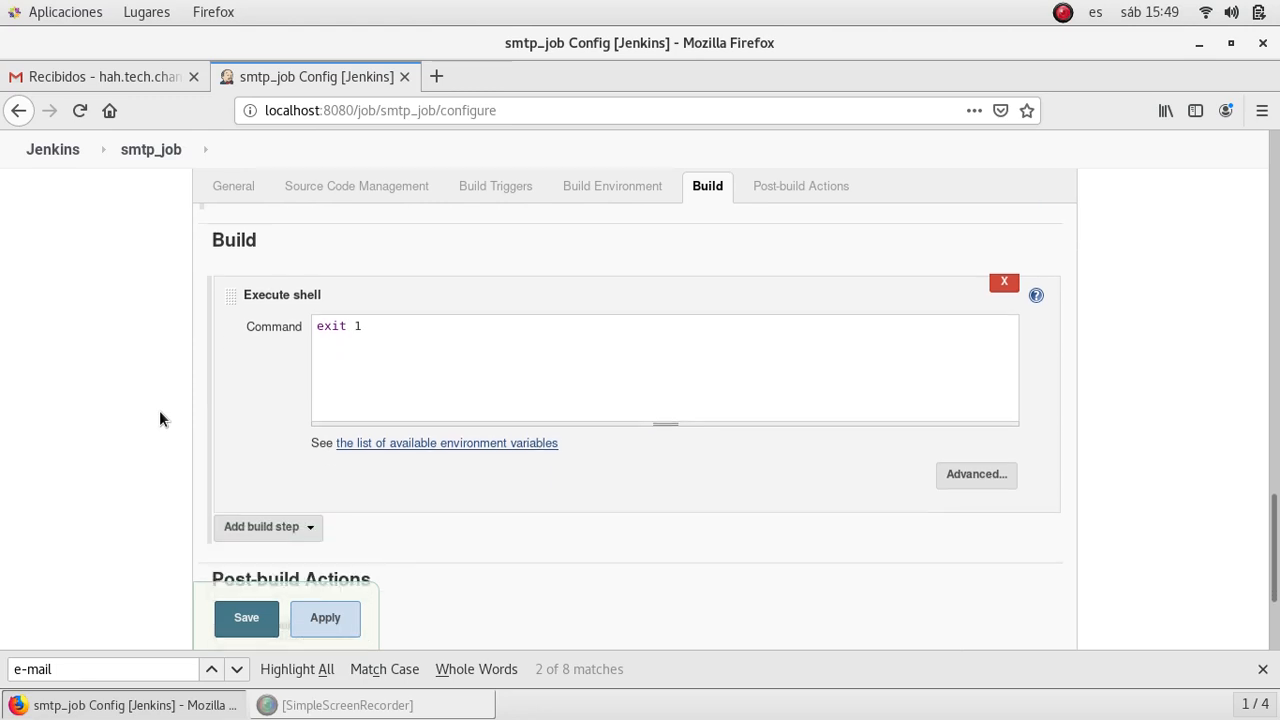
scroll(160, 417, down, 2)
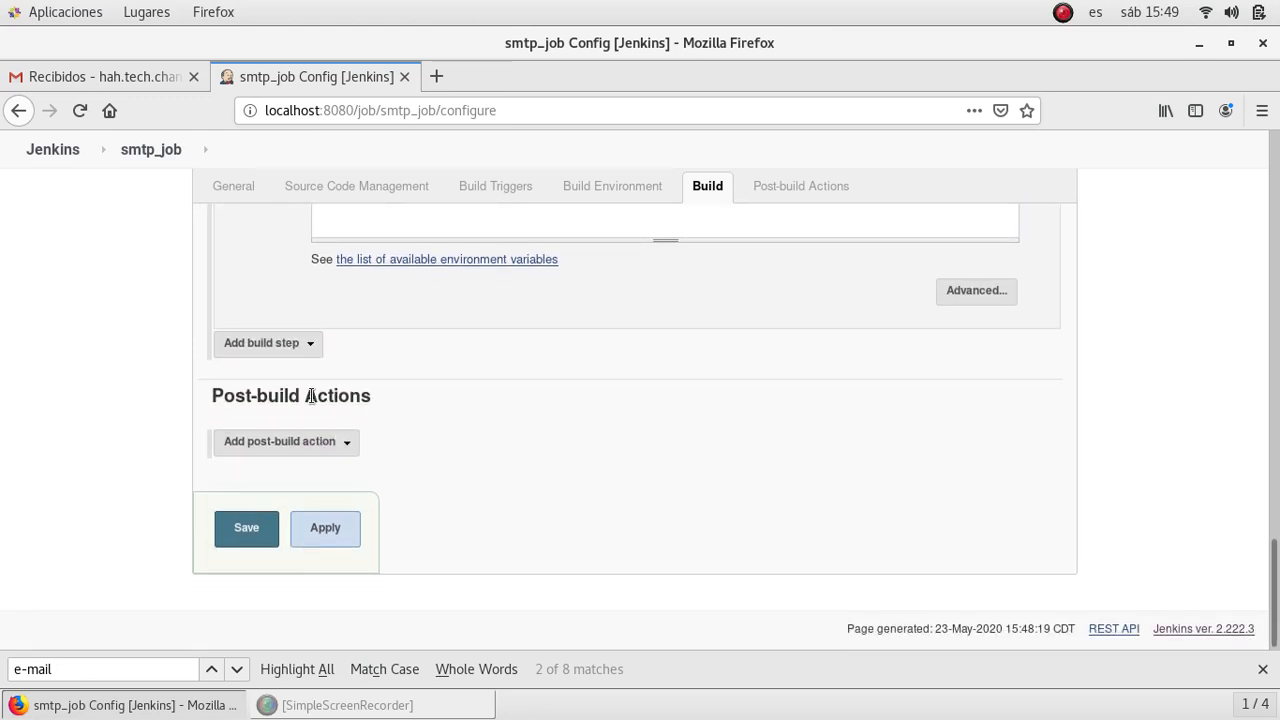
click(331, 443)
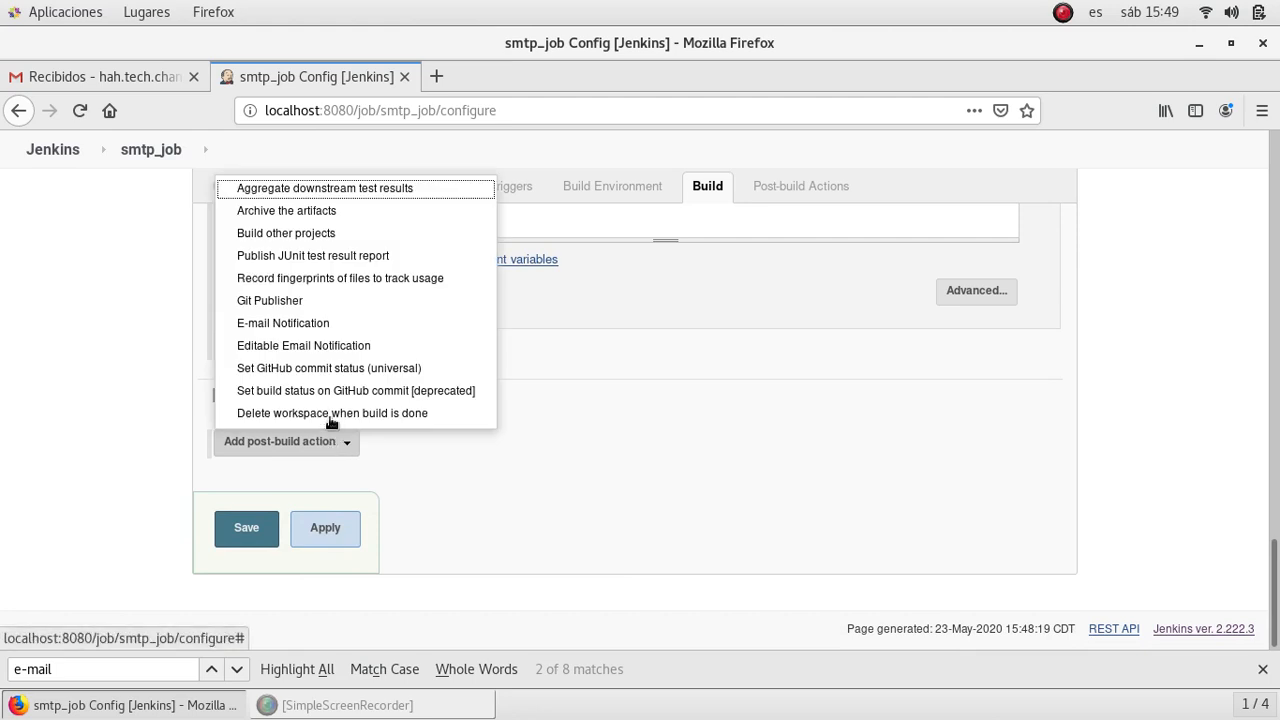
- Add an Editable Email Notification post-build action with Project From set to smtp_jenkins
click(345, 346)
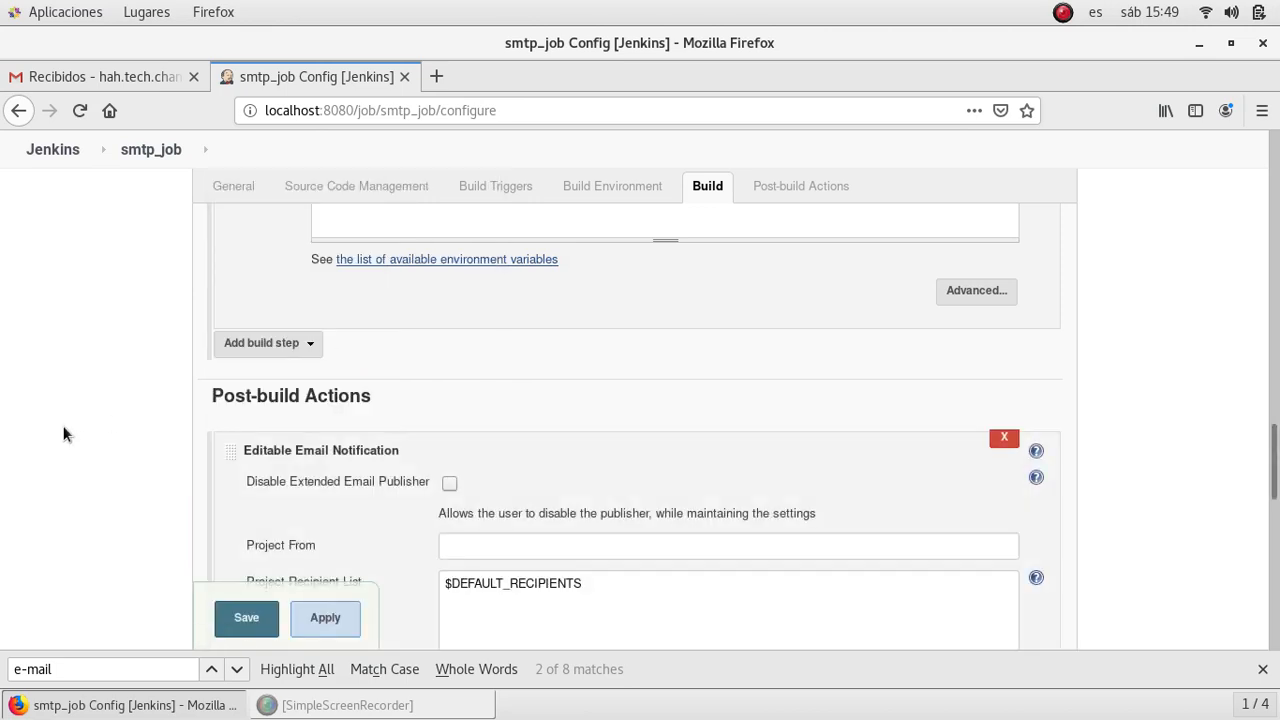
scroll(62, 433, down, 2)
scroll(62, 433, down, 1)
click(514, 361)
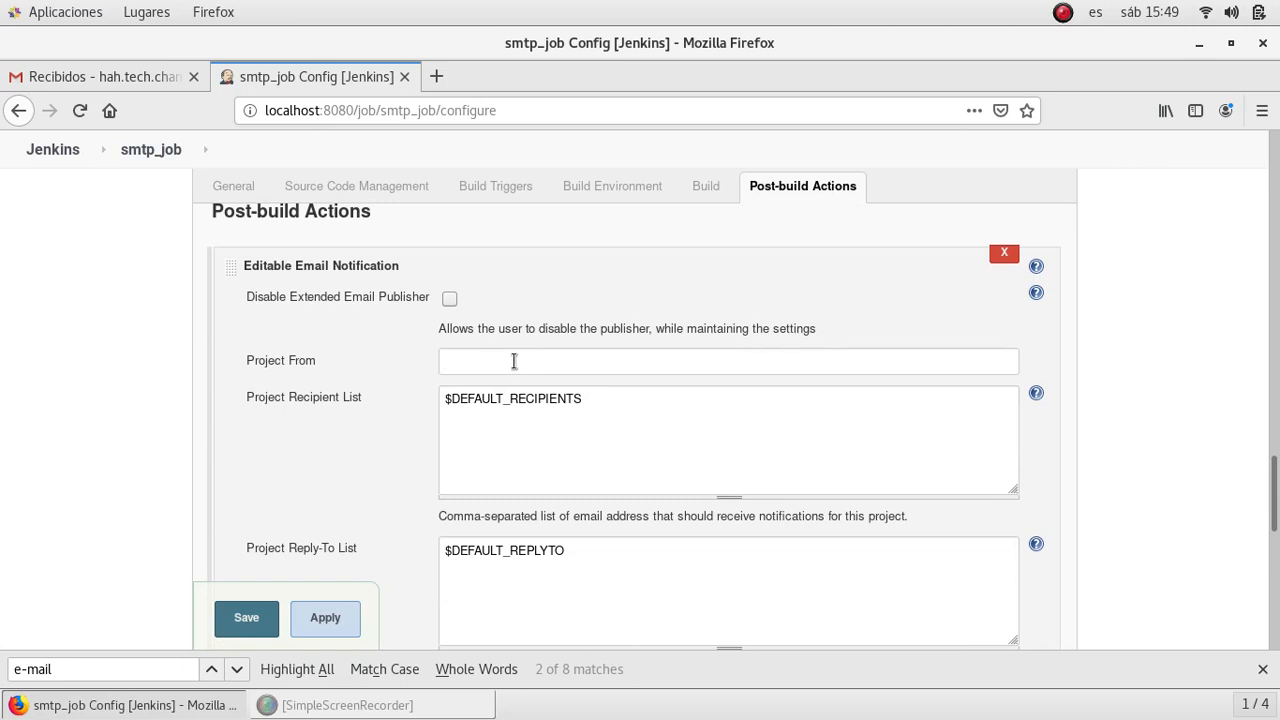
text(smtp_jenkins)
- Expand the notification's advanced settings to show the Failure - Any trigger
scroll(77, 441, down, 2)
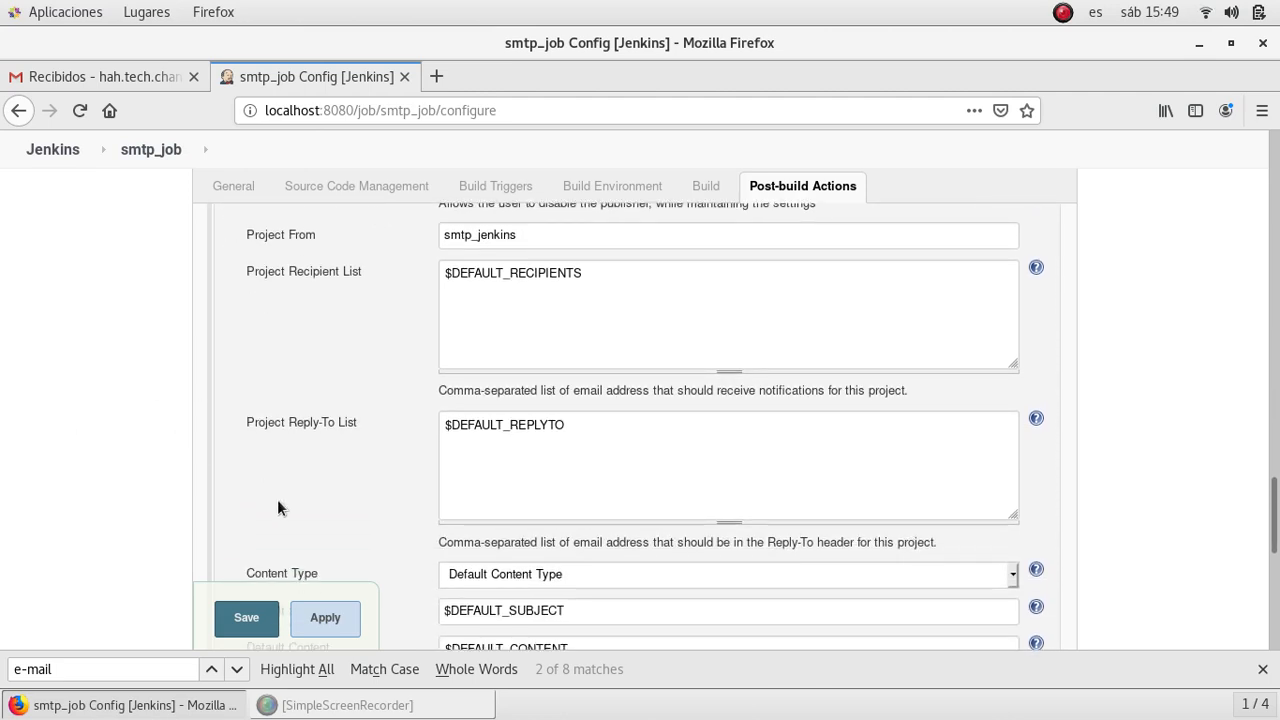
scroll(277, 499, down, 4)
scroll(278, 502, down, 6)
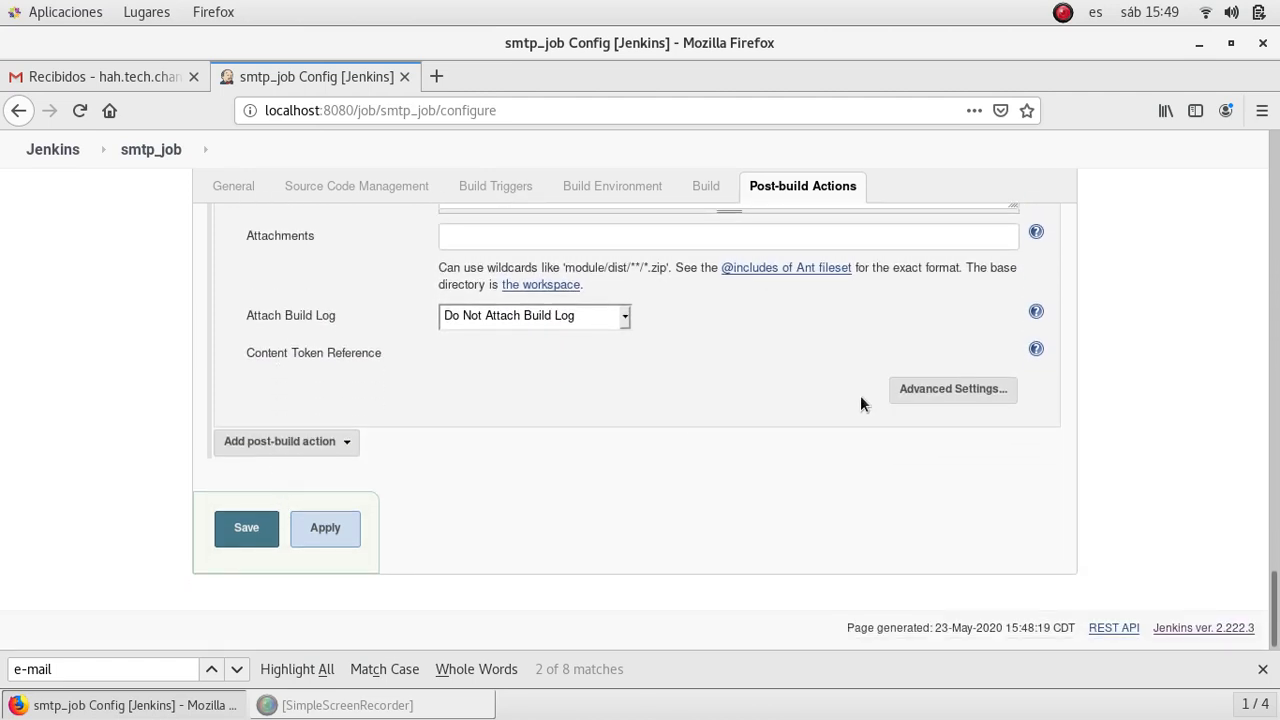
click(943, 393)
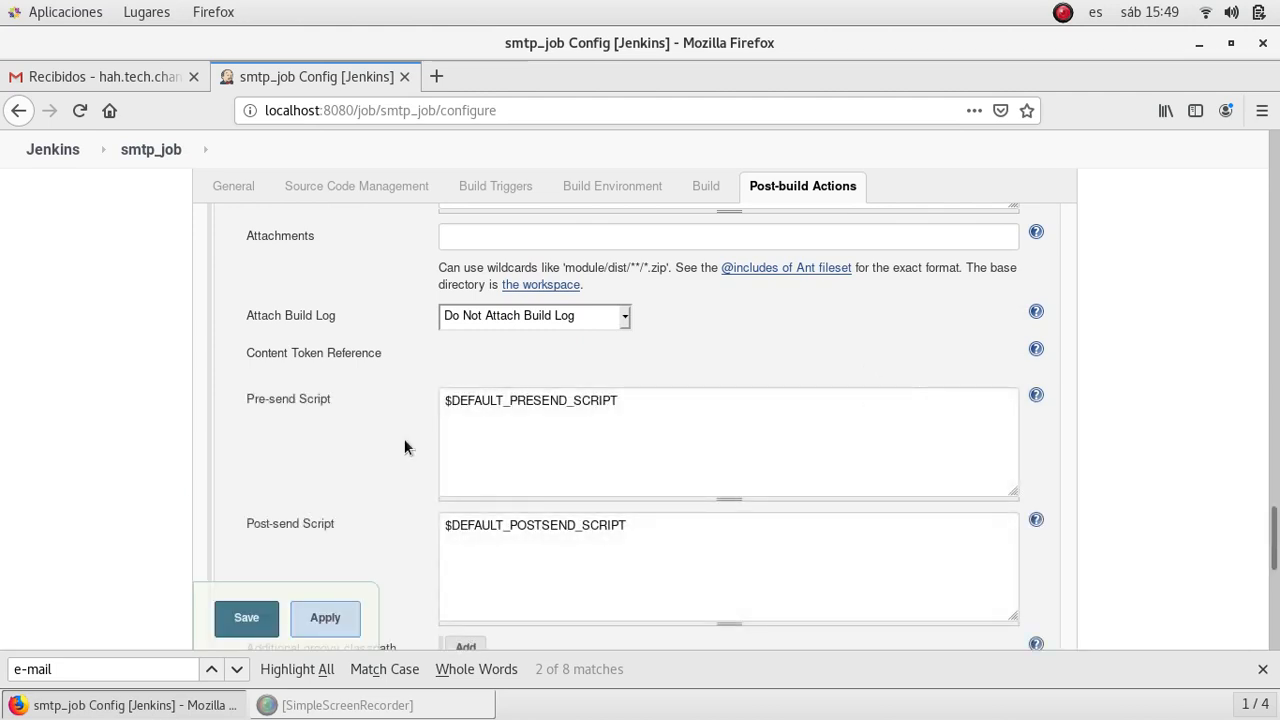
scroll(404, 447, down, 5)
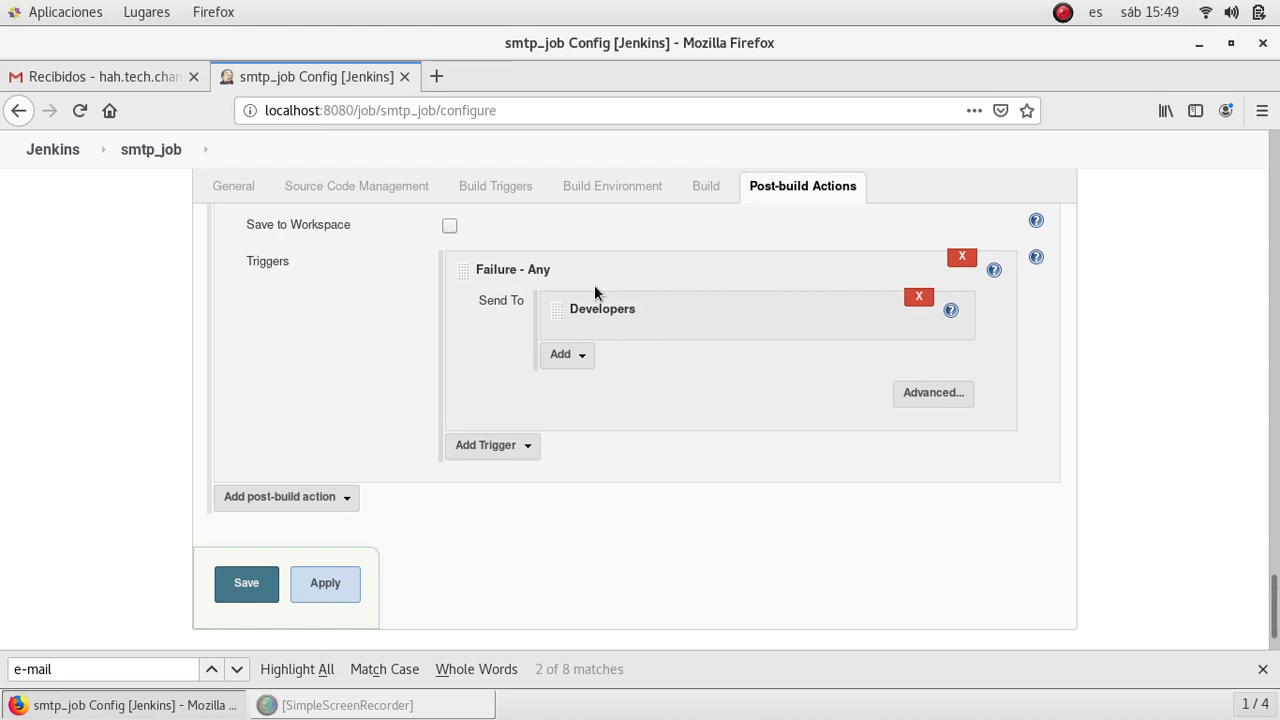
- Replace Developers with a Recipient List holding the Gmail address for the Failure - Any trigger
click(570, 366)
click(590, 430)
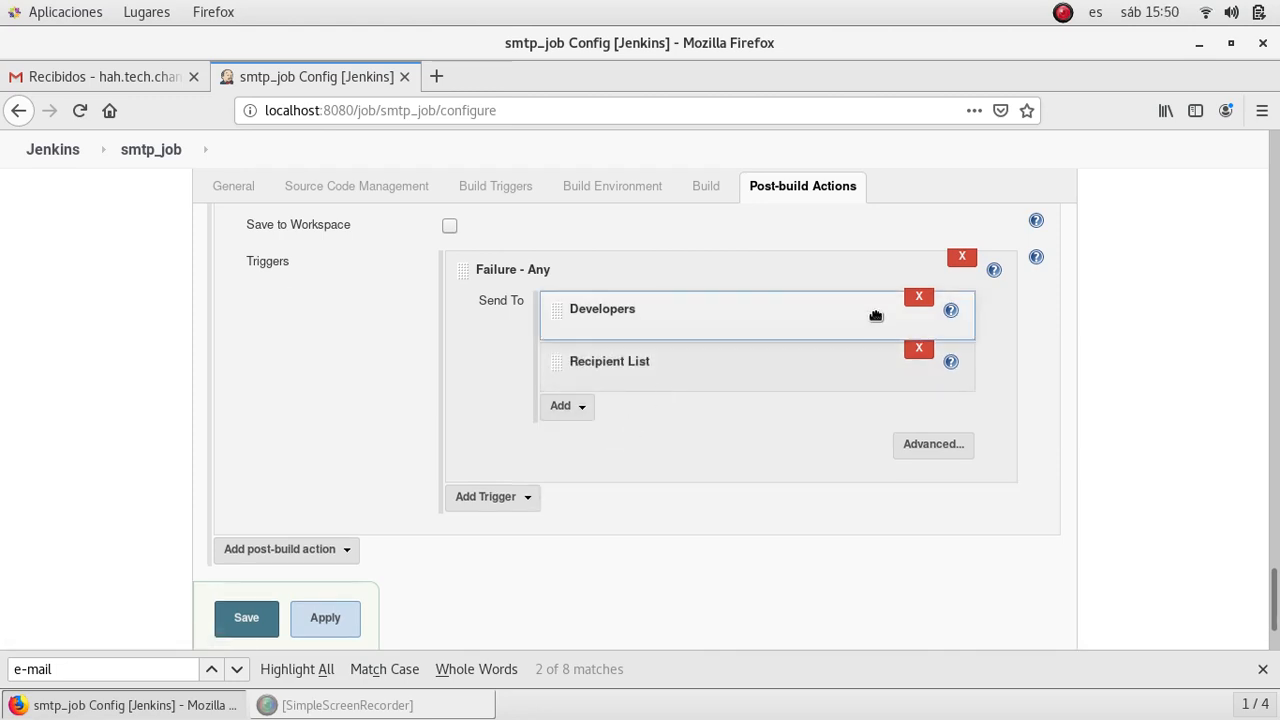
click(918, 297)
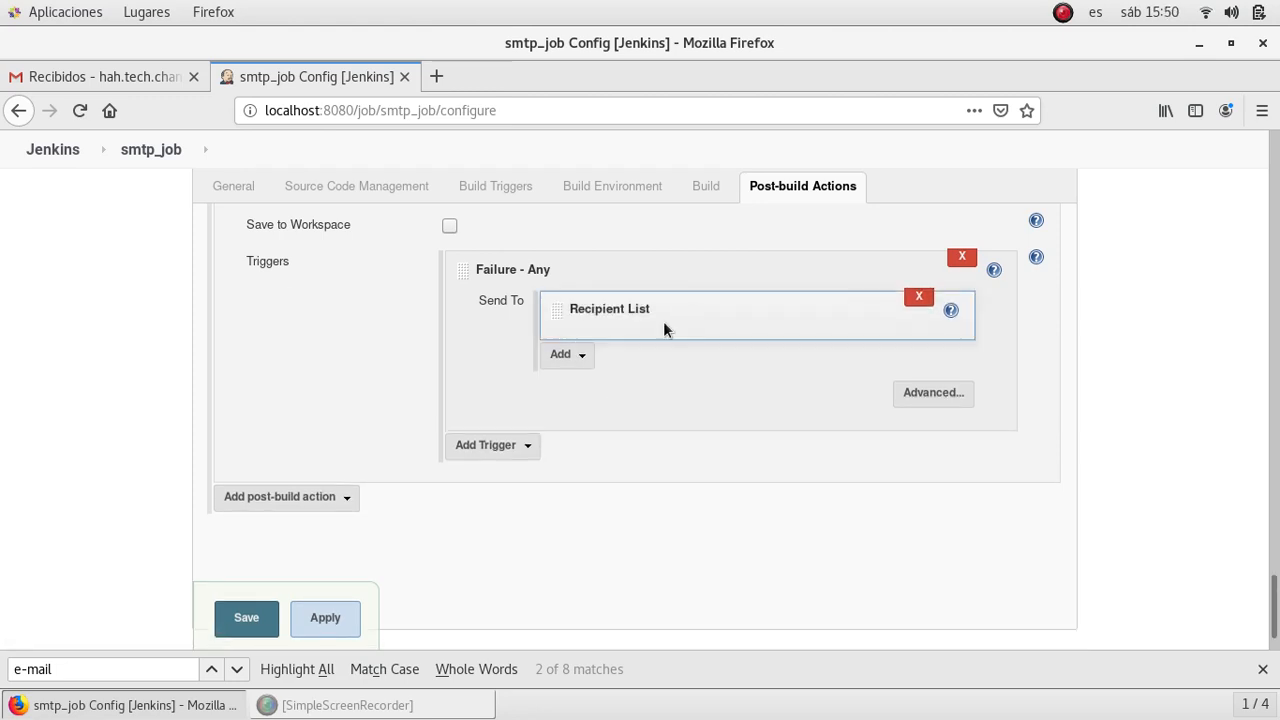
click(925, 395)
click(674, 397)
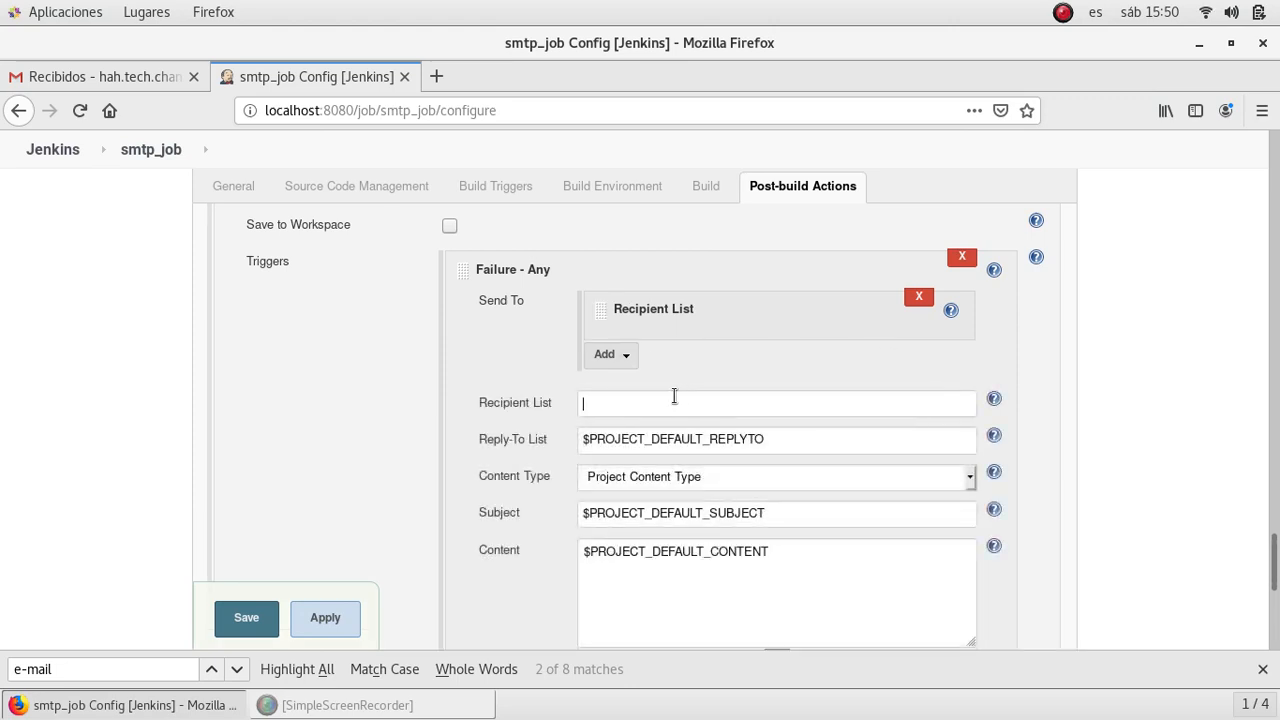
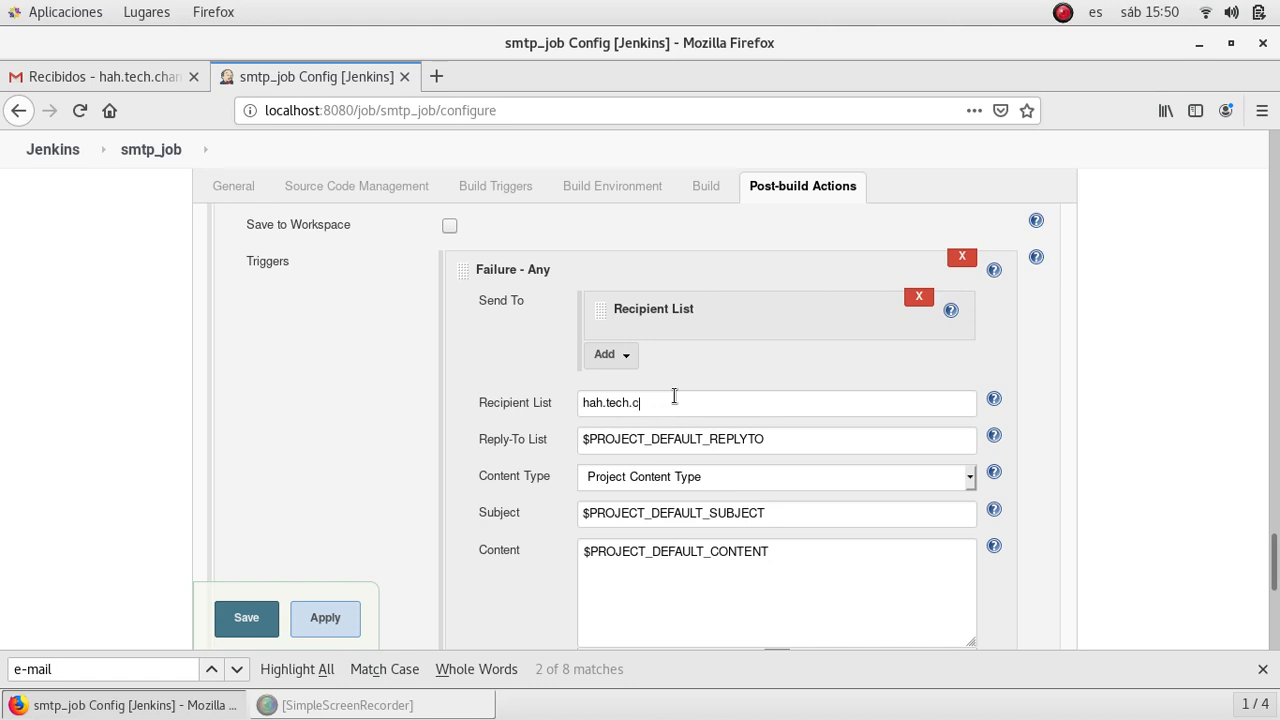
- Scroll through the job configuration to find the Project Recipient List field
scroll(73, 518, down, 3)
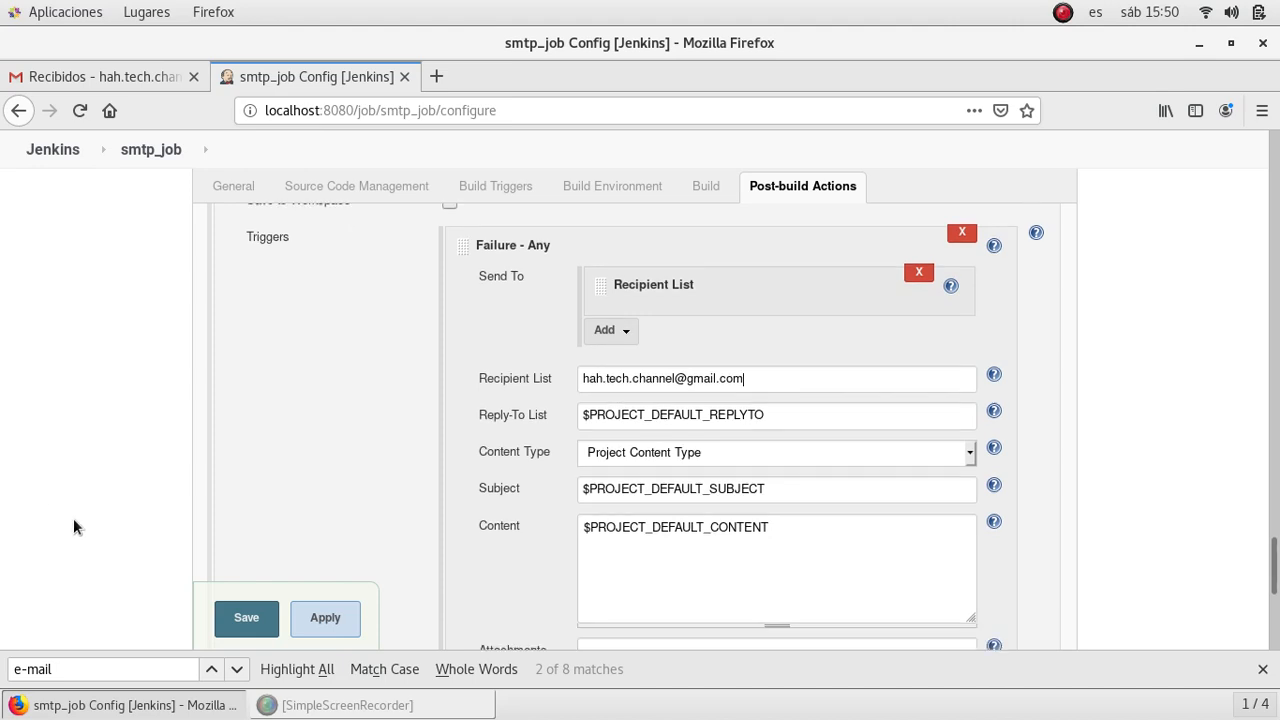
scroll(73, 518, down, 2)
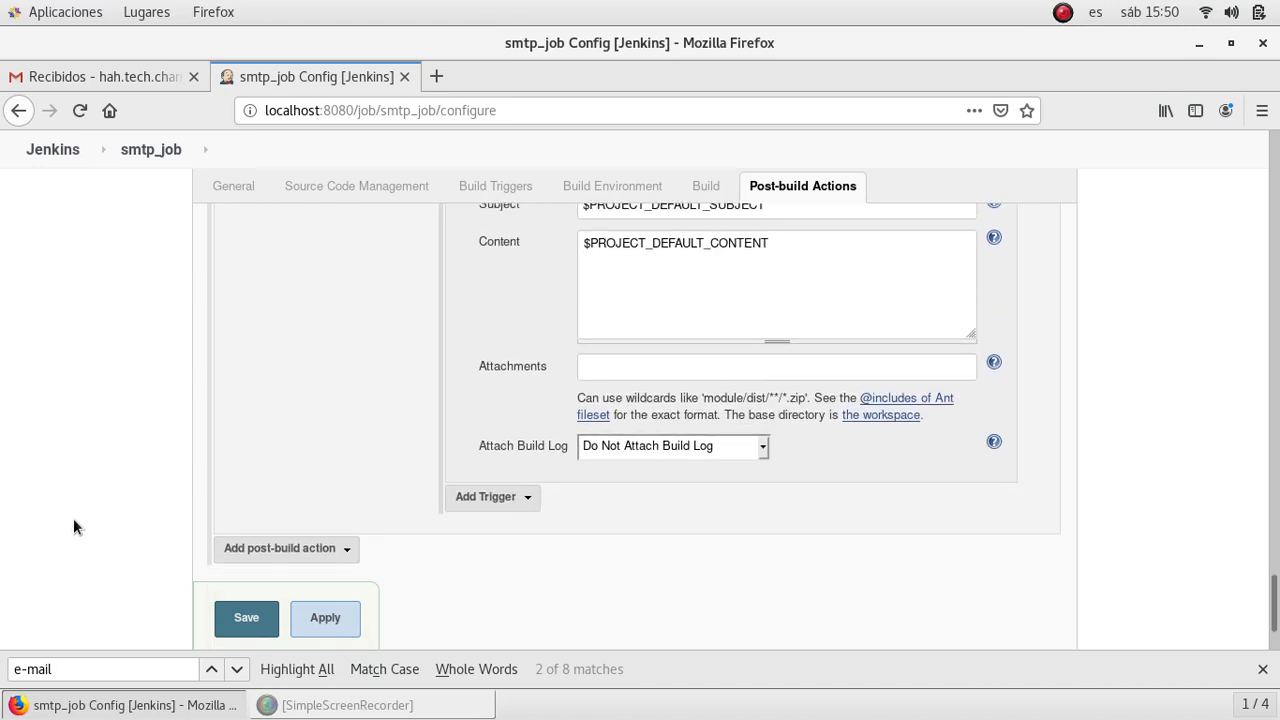
scroll(73, 518, up, 5)
scroll(73, 518, up, 10)
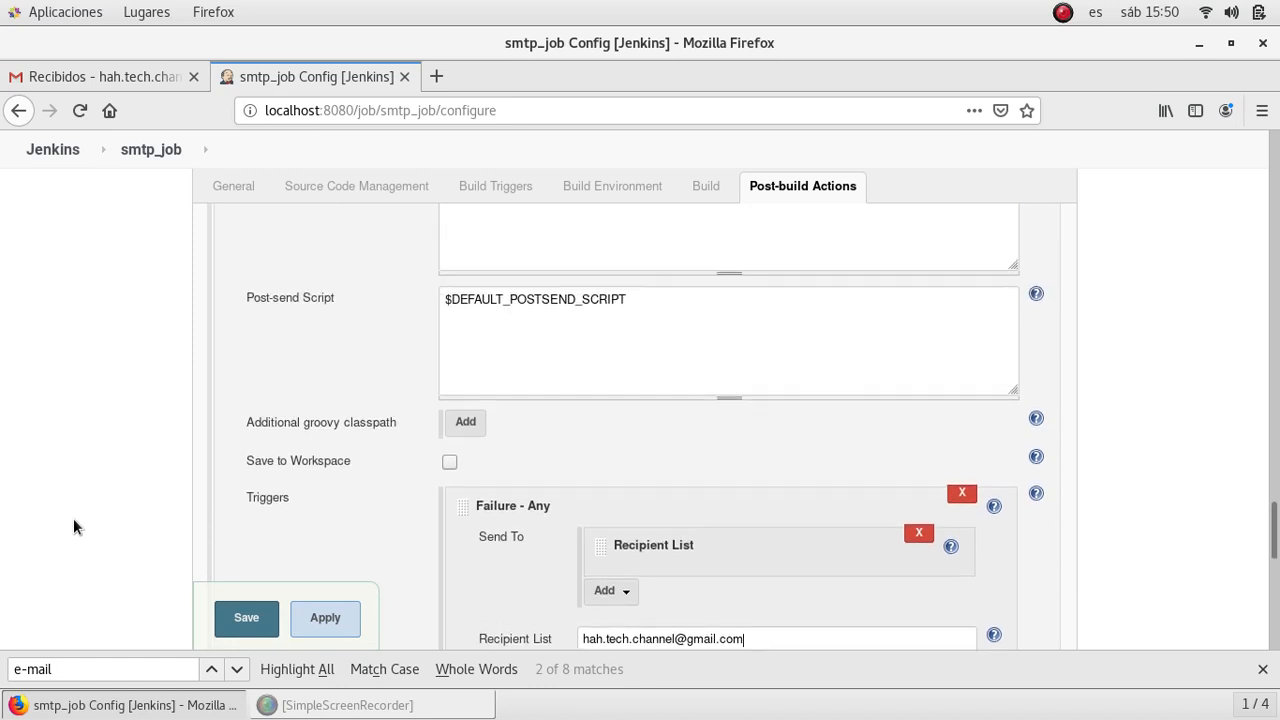
scroll(73, 518, up, 6)
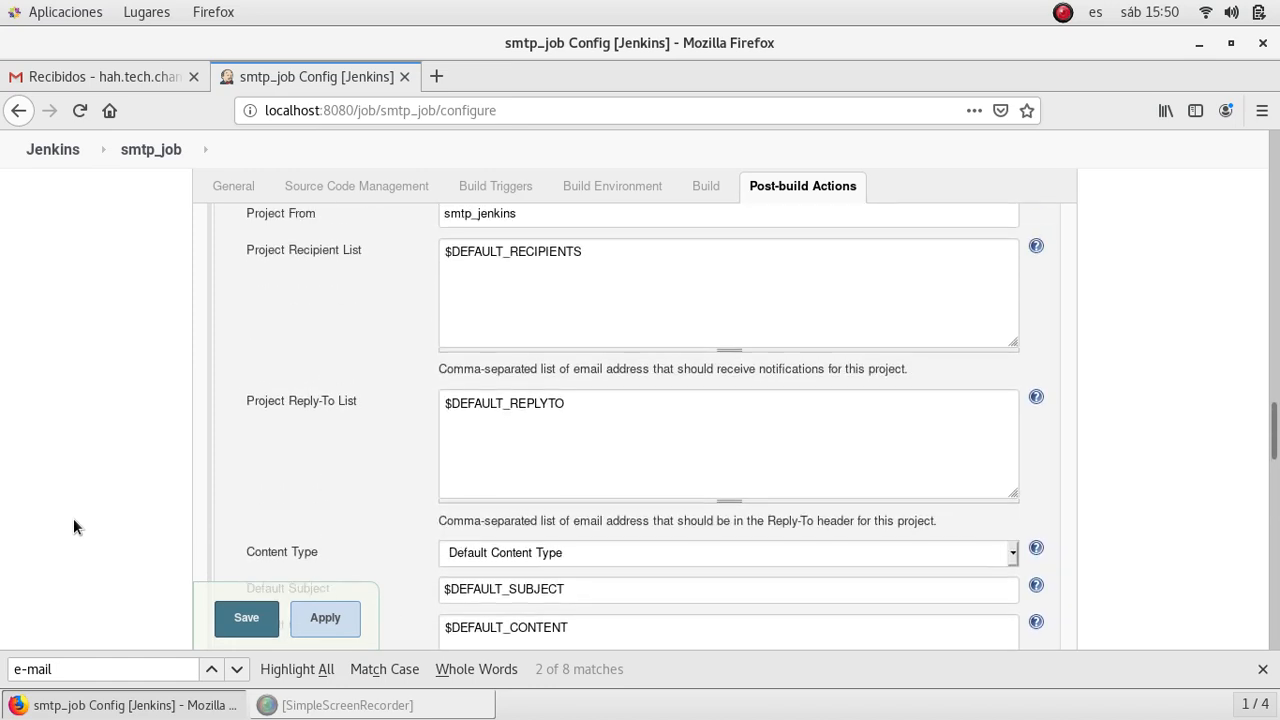
scroll(73, 518, up, 8)
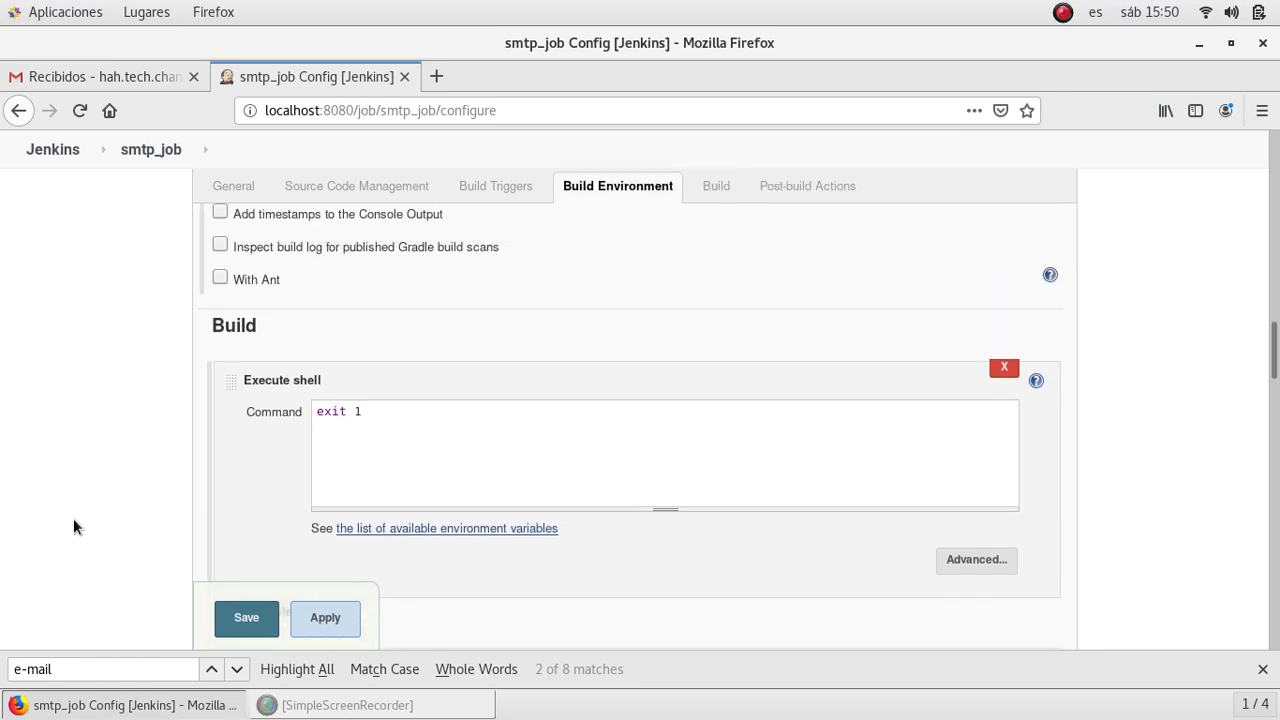
scroll(73, 518, up, 4)
scroll(73, 518, down, 5)
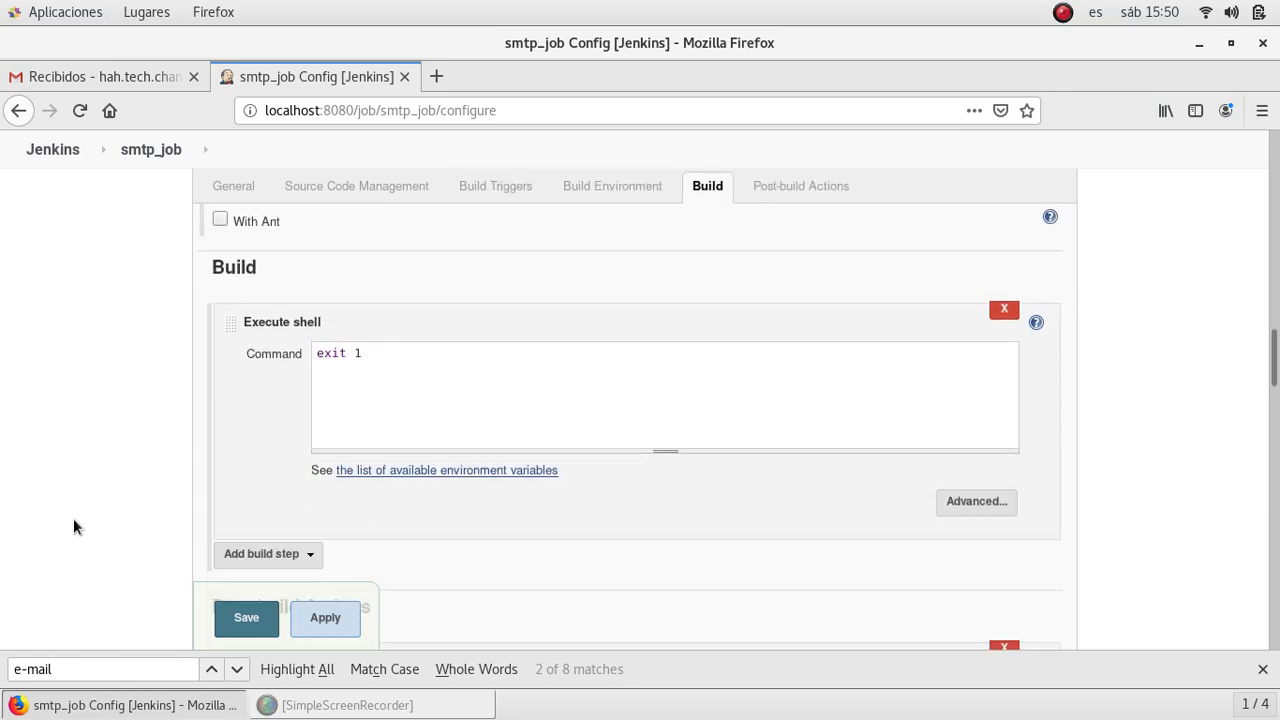
scroll(73, 518, down, 12)
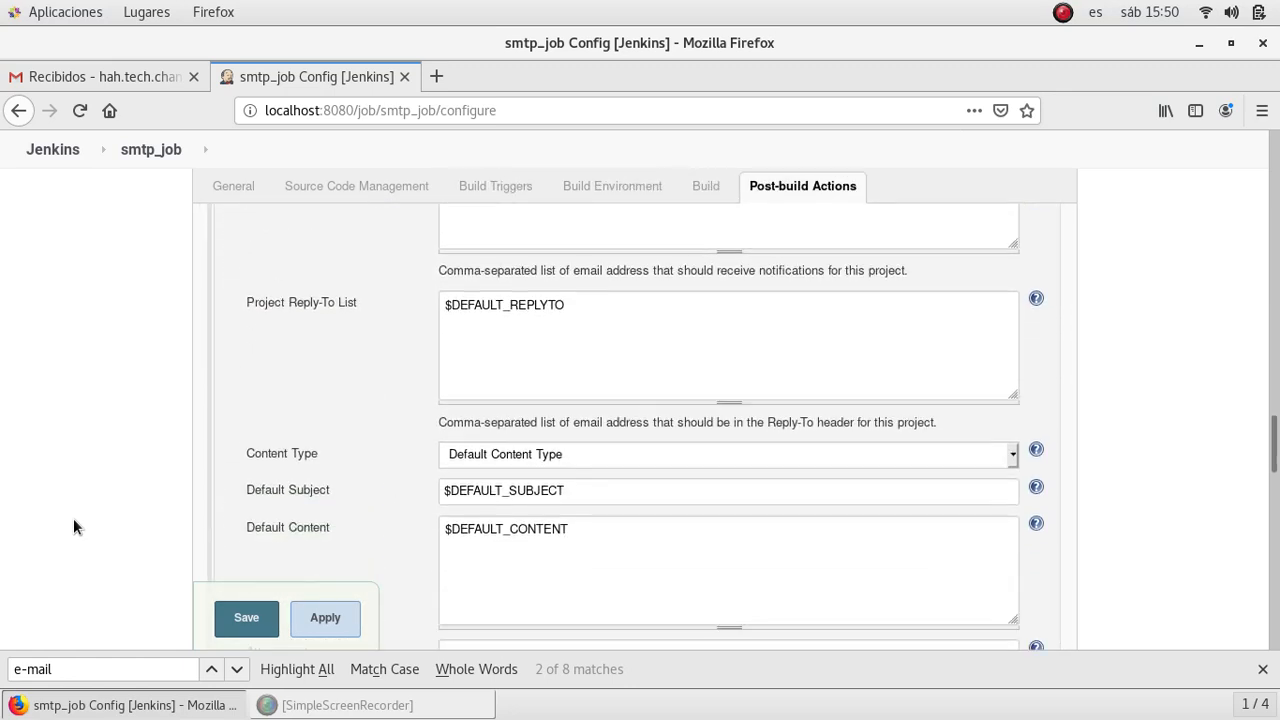
scroll(73, 518, down, 10)
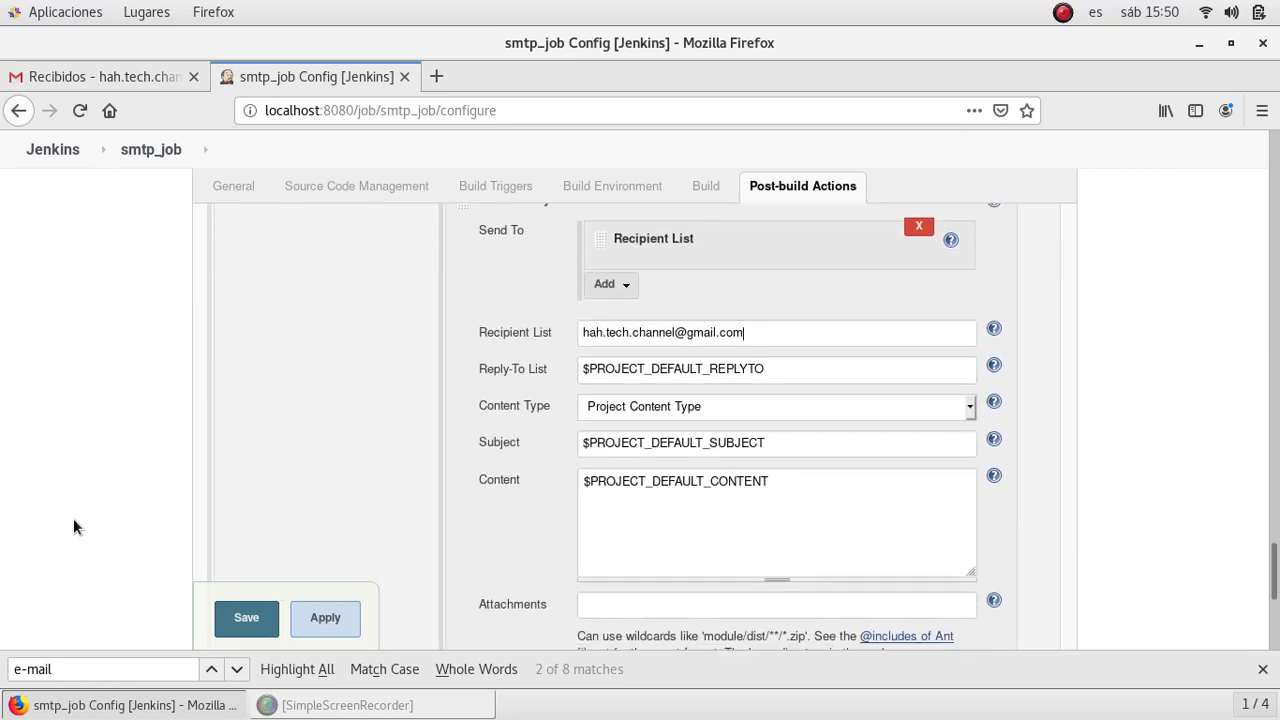
scroll(73, 518, down, 2)
scroll(73, 518, up, 12)
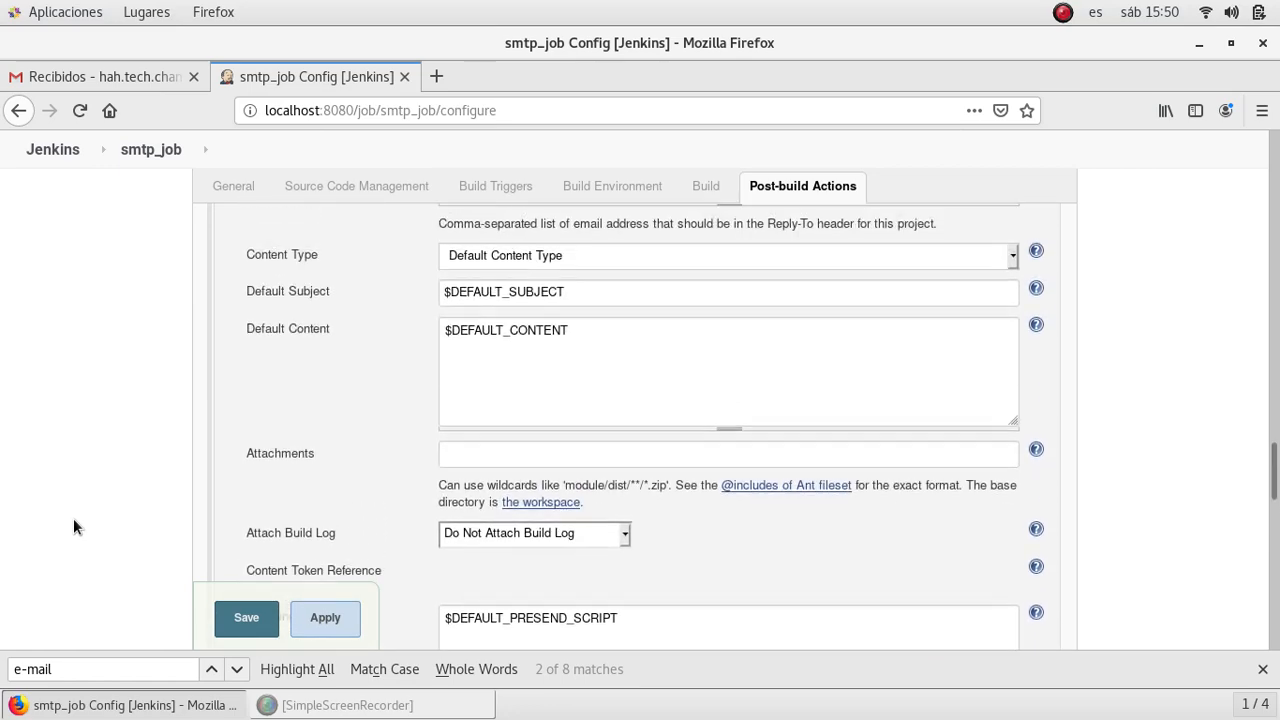
scroll(73, 518, up, 7)
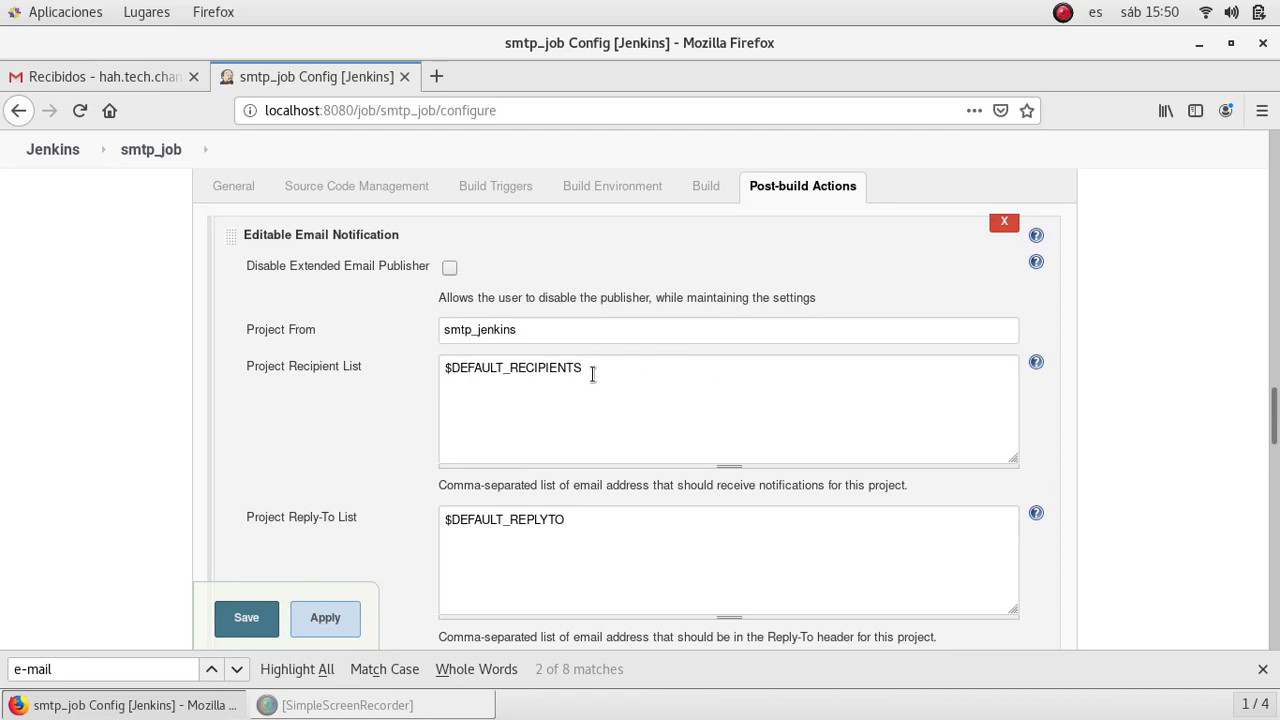
- Select the DEFAULT_RECIPIENTS variable name in the Project Recipient List for copying
drag(566, 370, 458, 369)
drag(699, 350, 701, 334)
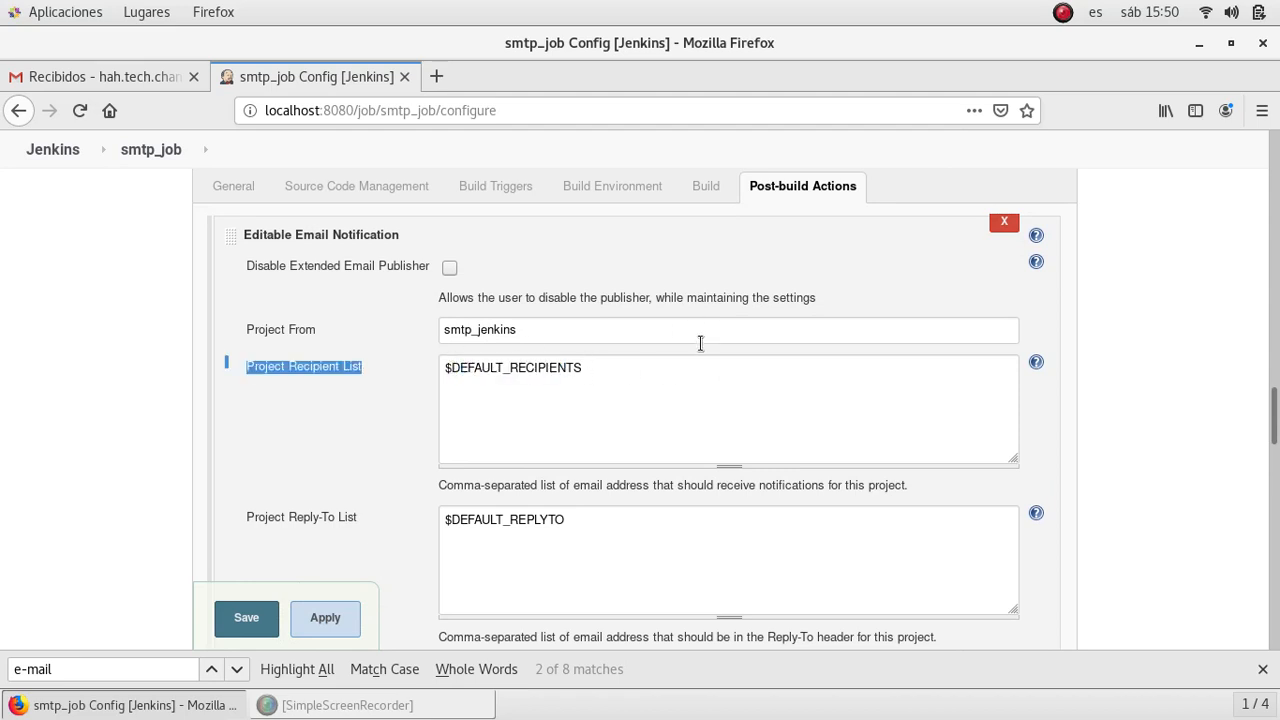
click(589, 367)
drag(566, 368, 452, 370)
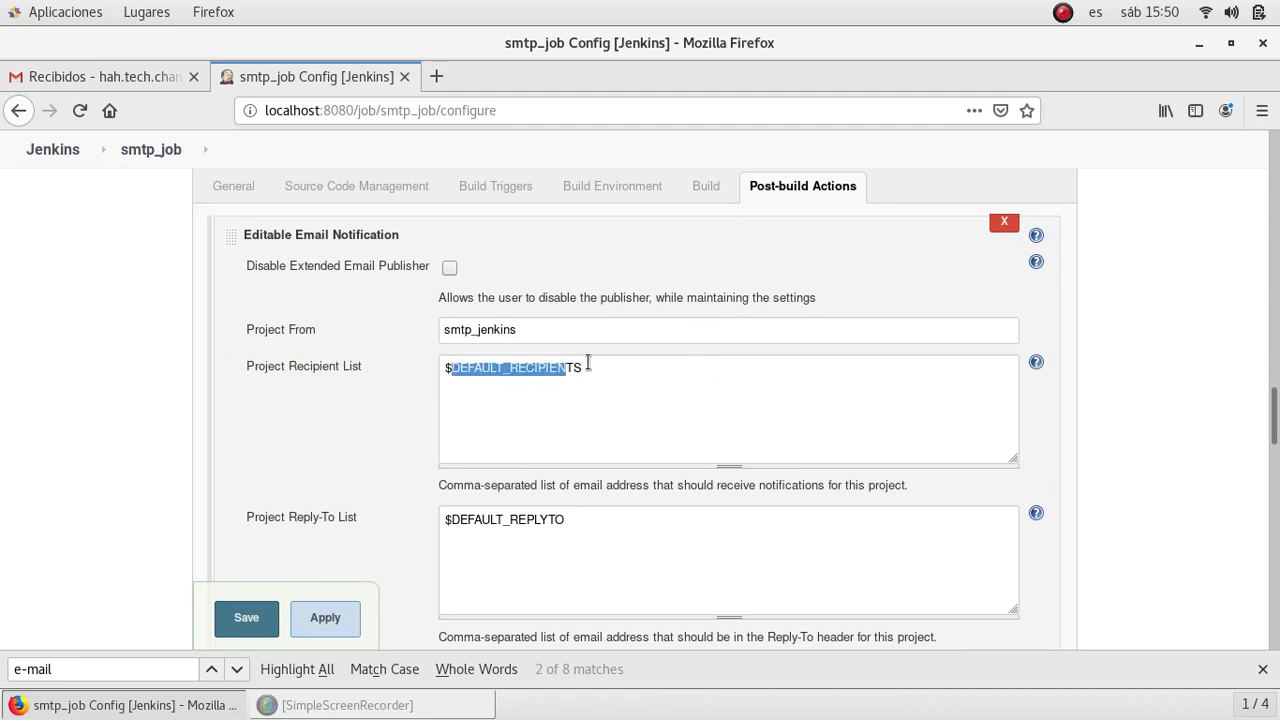
click(594, 367)
drag(574, 368, 468, 369)
double_click(570, 369)
key(ctrl+c)
- Name the String Parameter DEFAULT_RECIPIENTS, default it to the recipient's Gmail address, and save
scroll(89, 399, up, 10)
scroll(89, 399, up, 11)
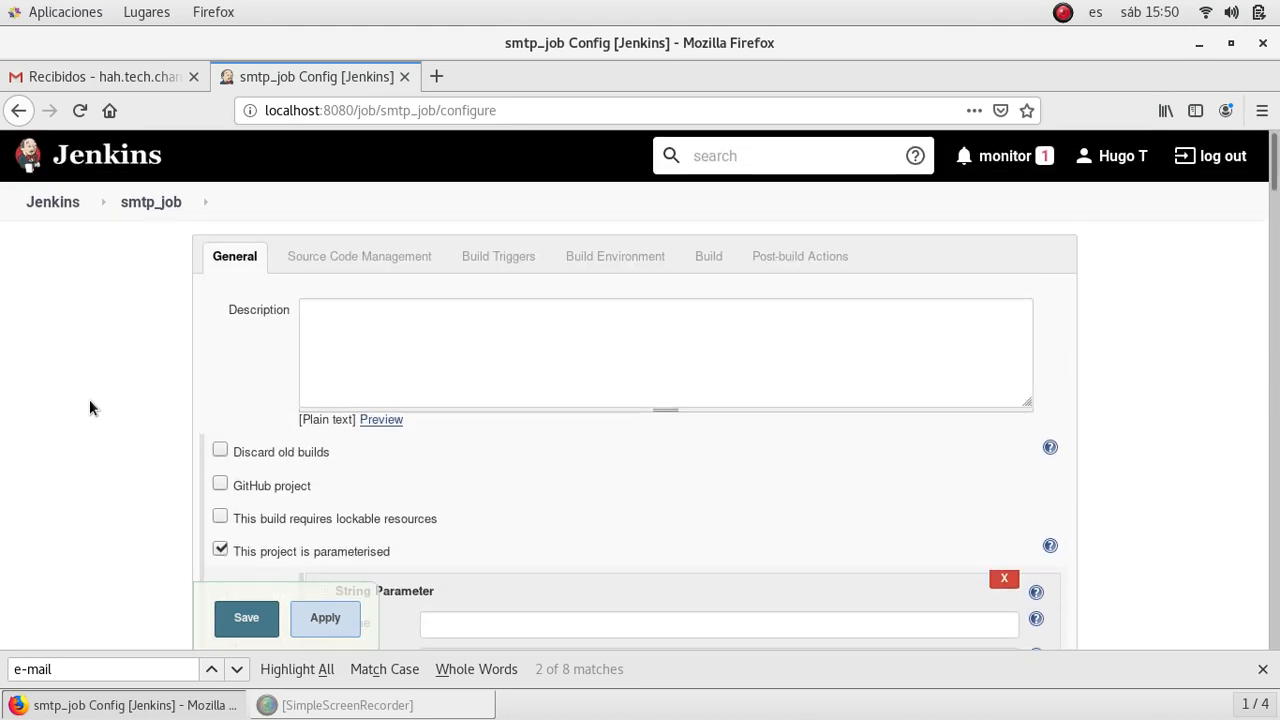
scroll(89, 399, down, 6)
click(509, 256)
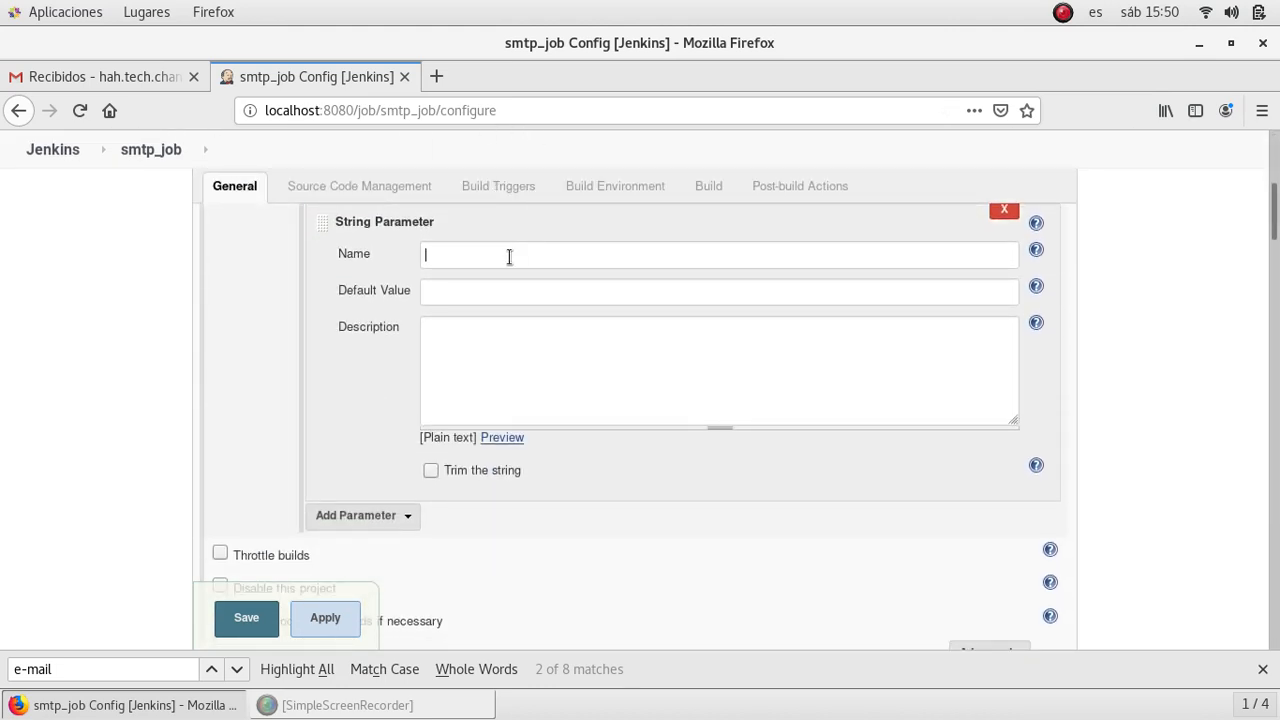
key(ctrl+v)
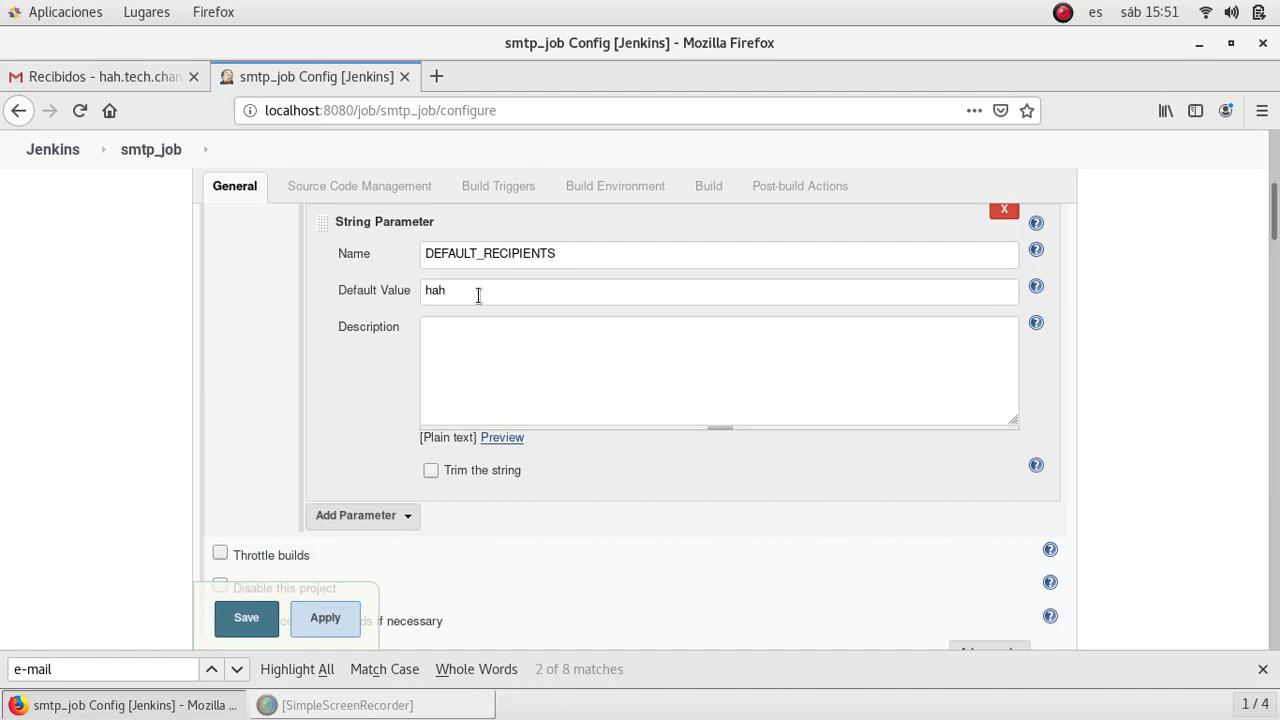
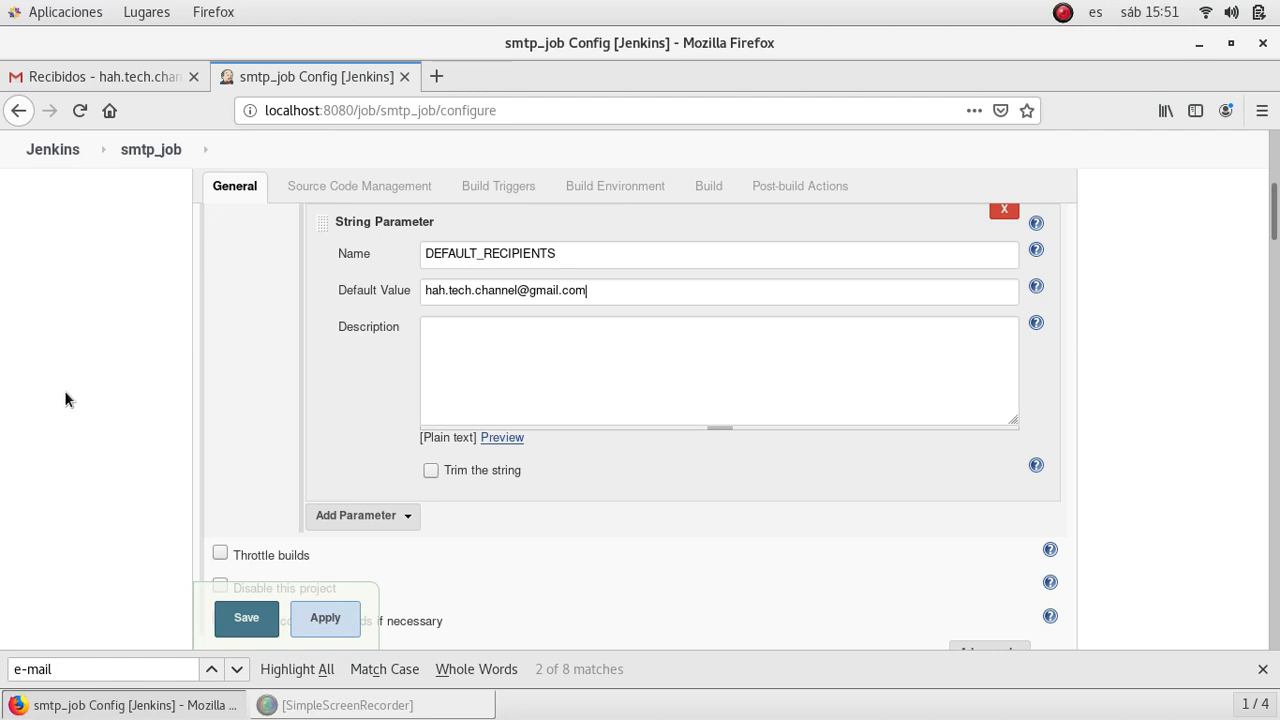
click(240, 620)
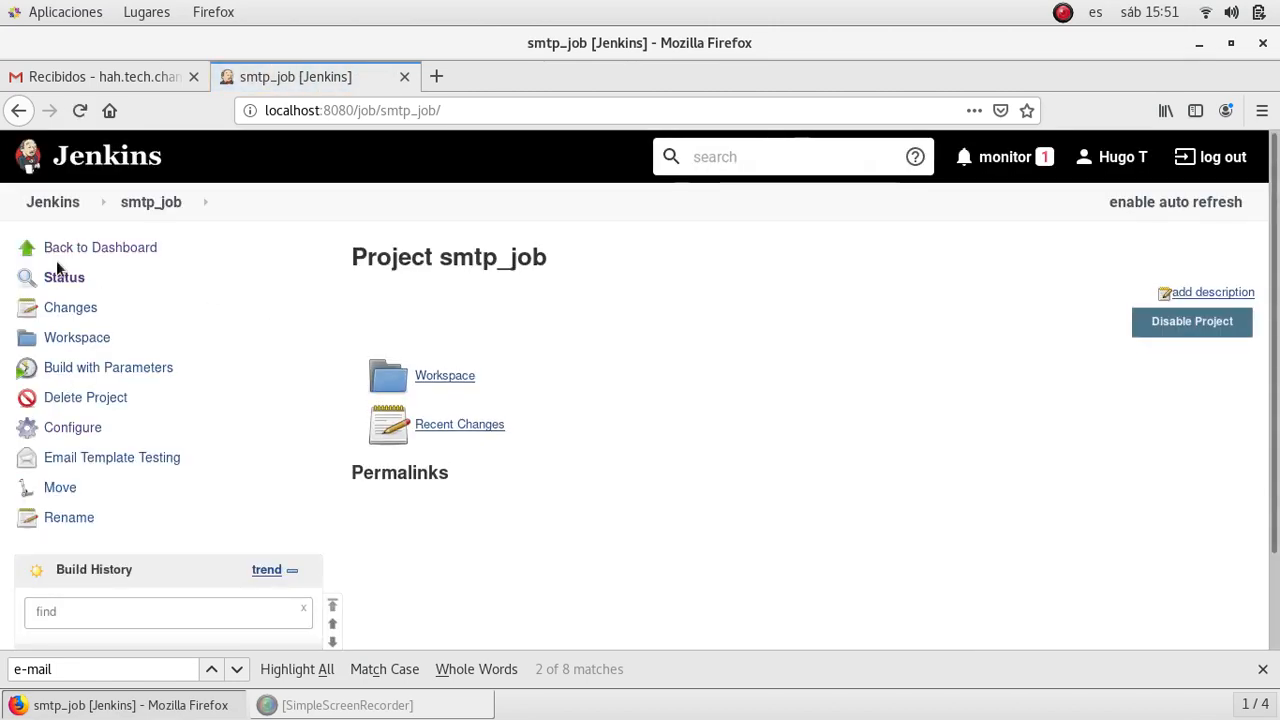
- Go from the dashboard to Manage Jenkins > Configure System
click(42, 204)
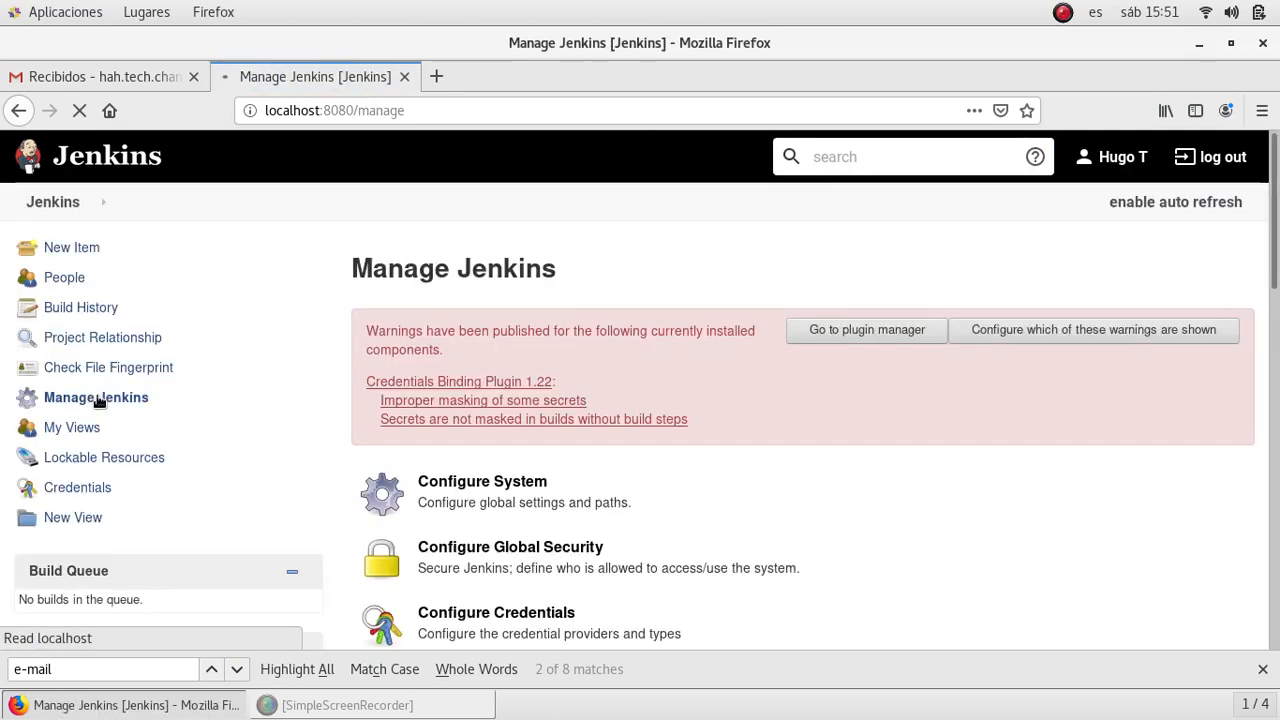
scroll(478, 422, down, 2)
scroll(478, 422, down, 4)
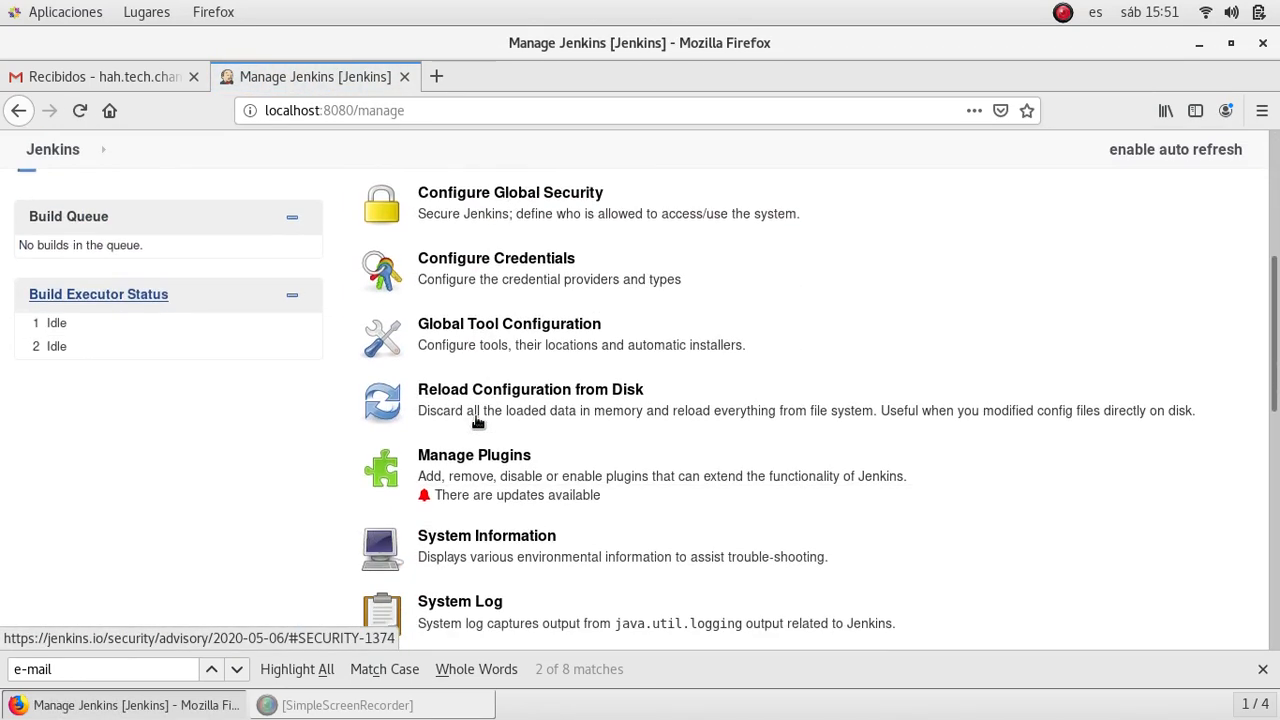
scroll(478, 422, up, 1)
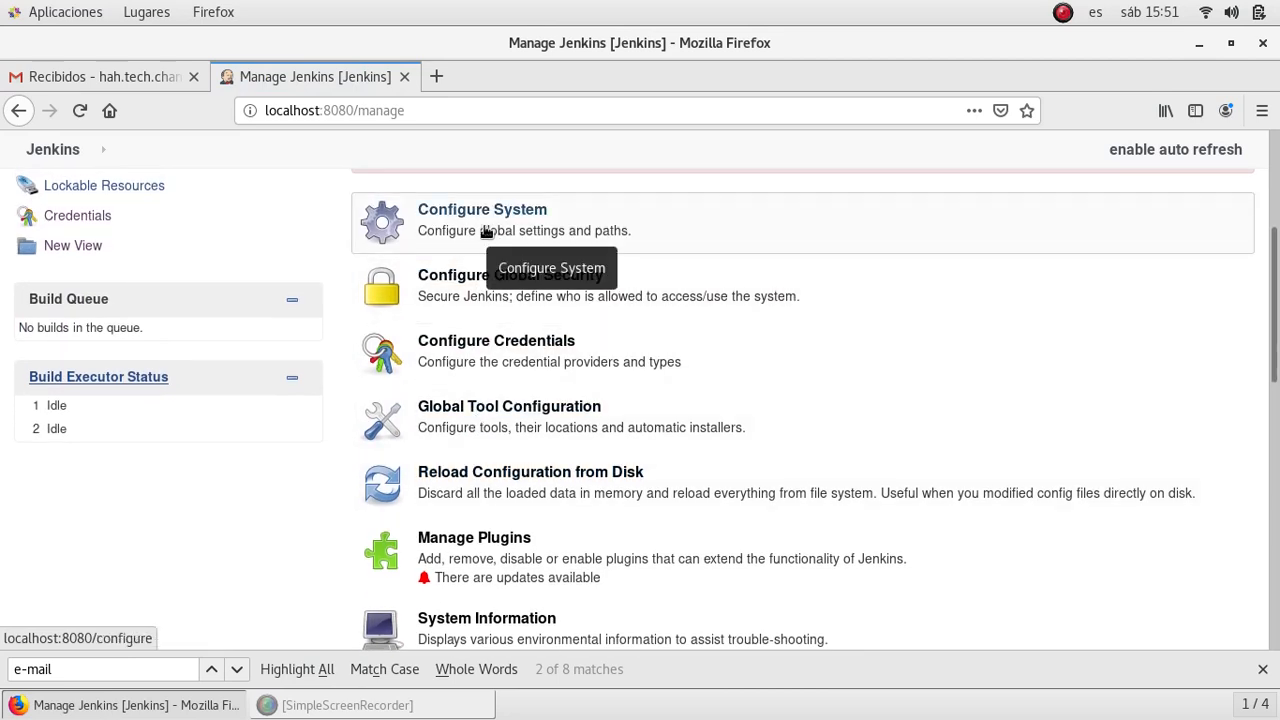
click(487, 231)
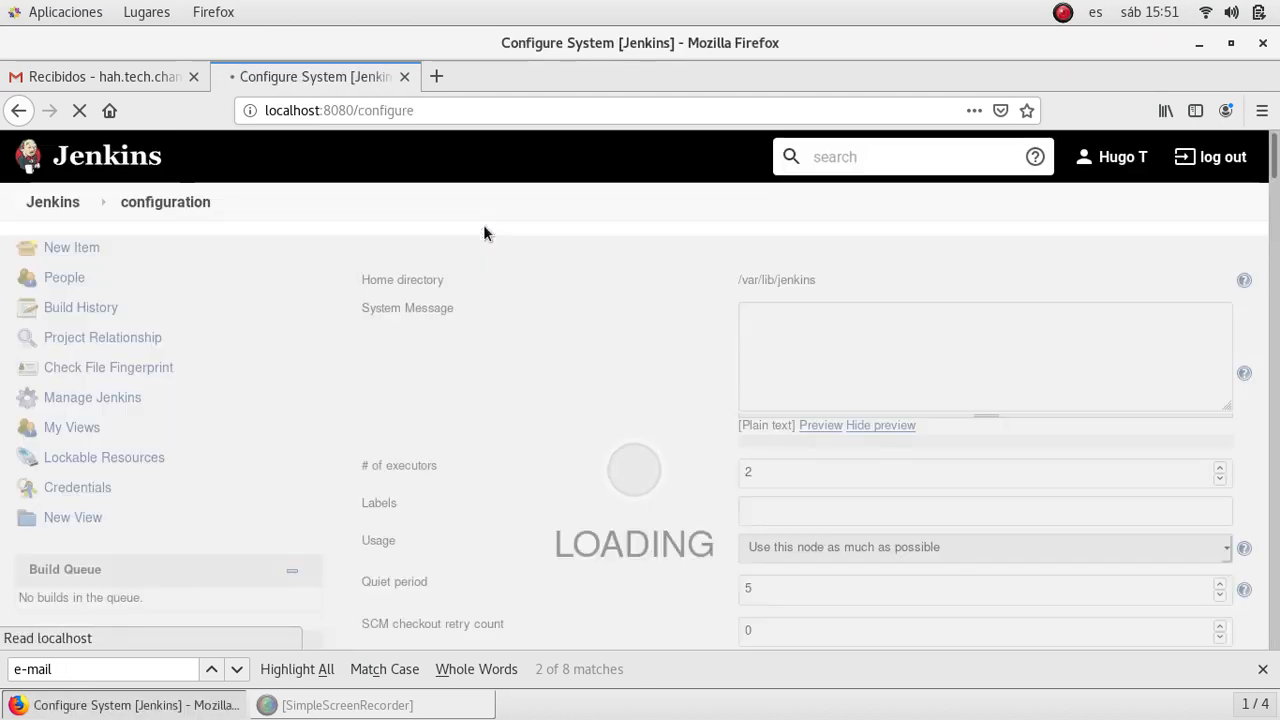
- Set the Extended E-mail Notification SMTP server to smtp.gmail.com
key(ctrl+f)
key(Return)
key(Return)
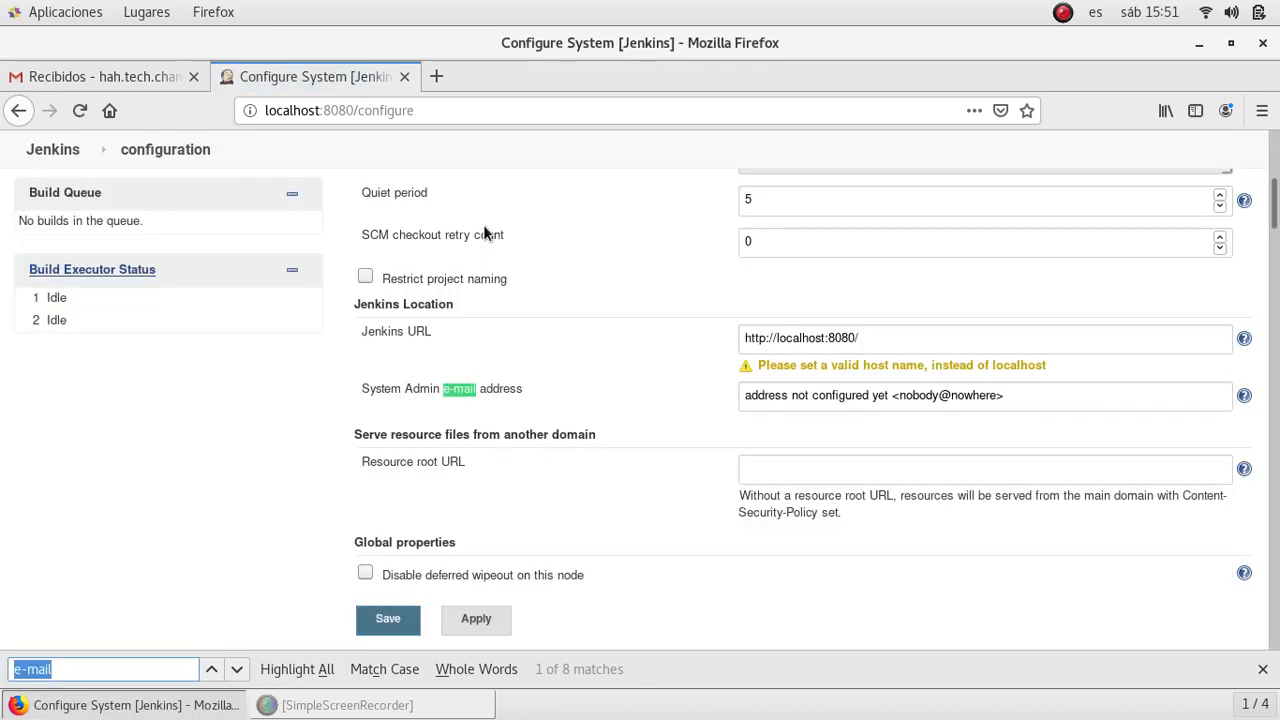
scroll(209, 518, down, 3)
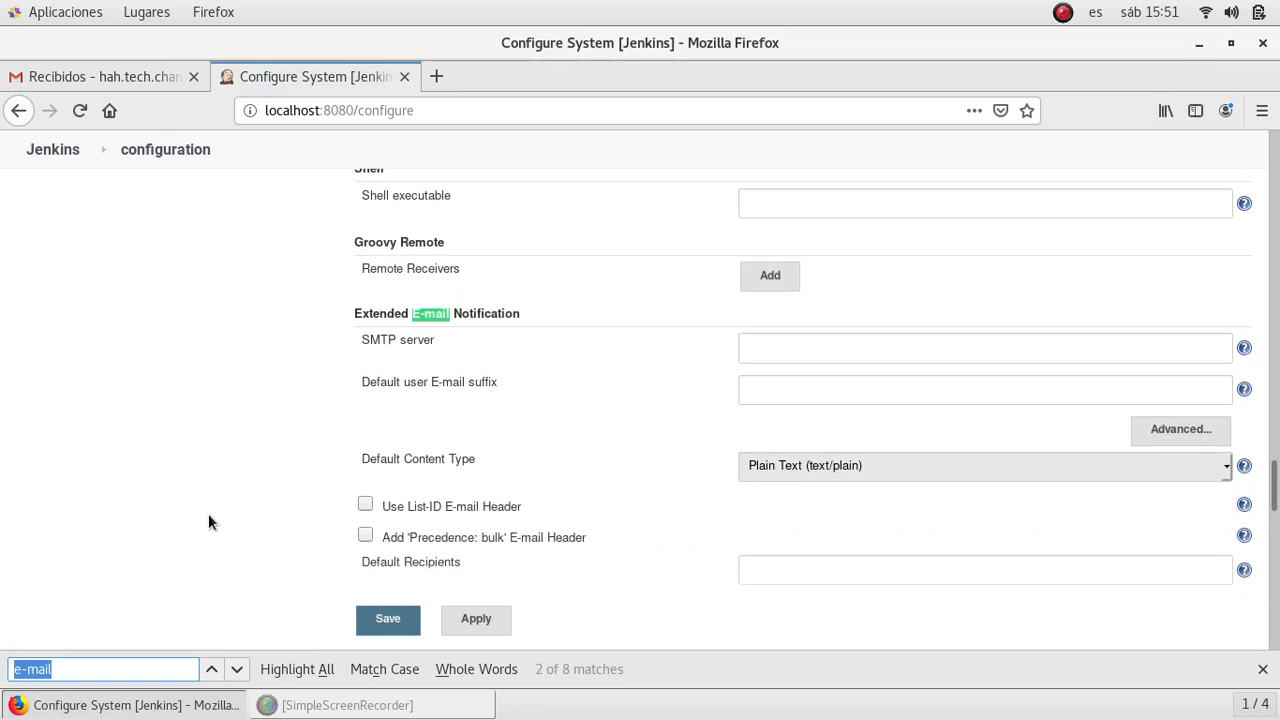
click(840, 250)
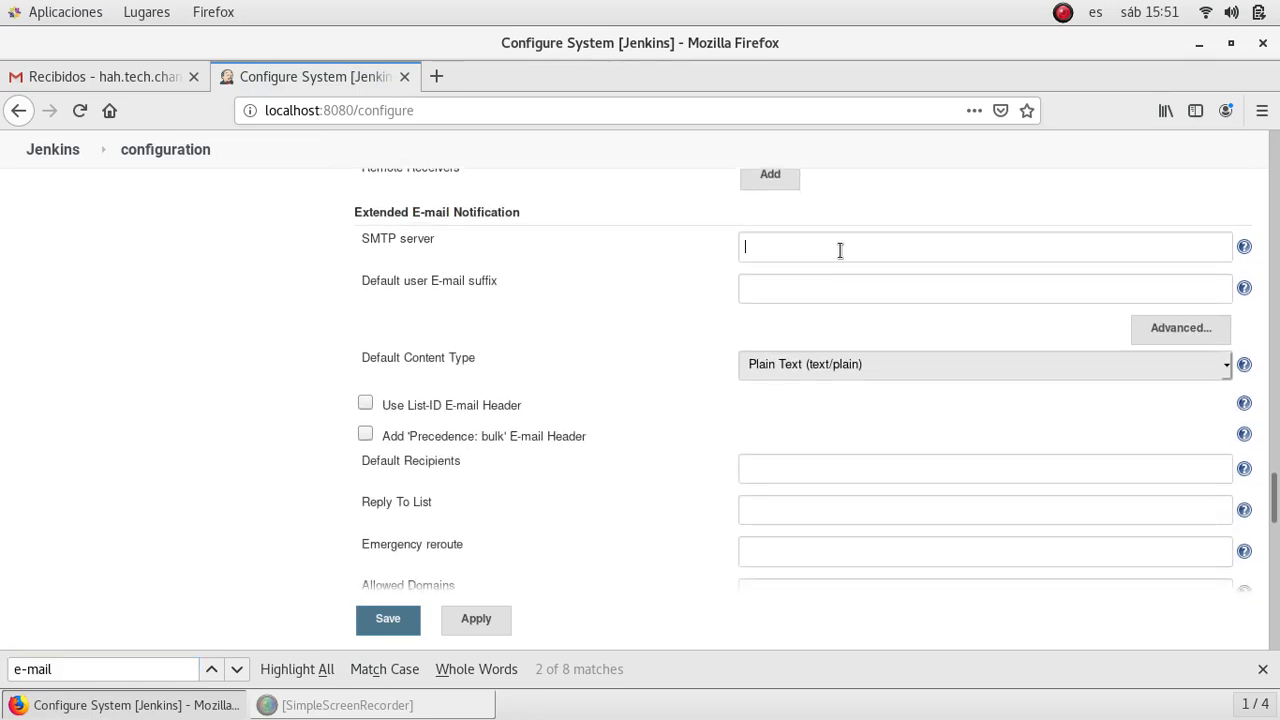
text(smtp.gmail.com)
- Enable SMTP authentication with the Gmail address as the user name
click(1174, 326)
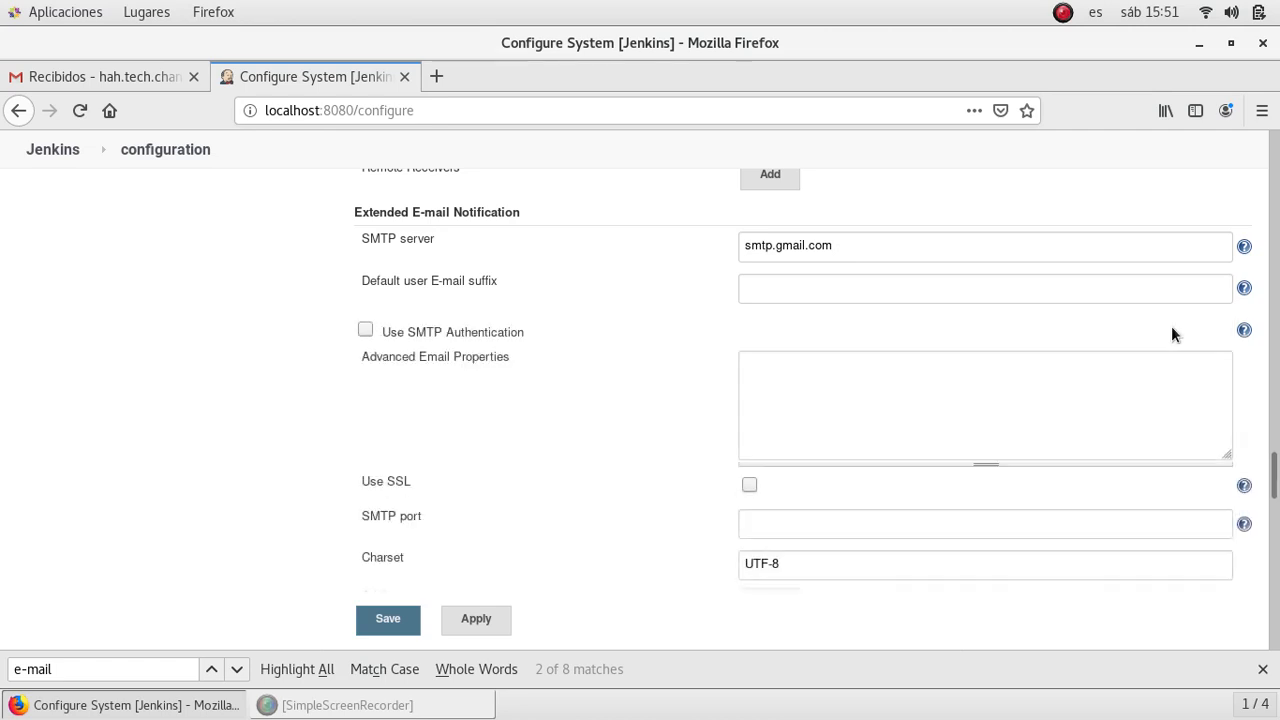
click(362, 330)
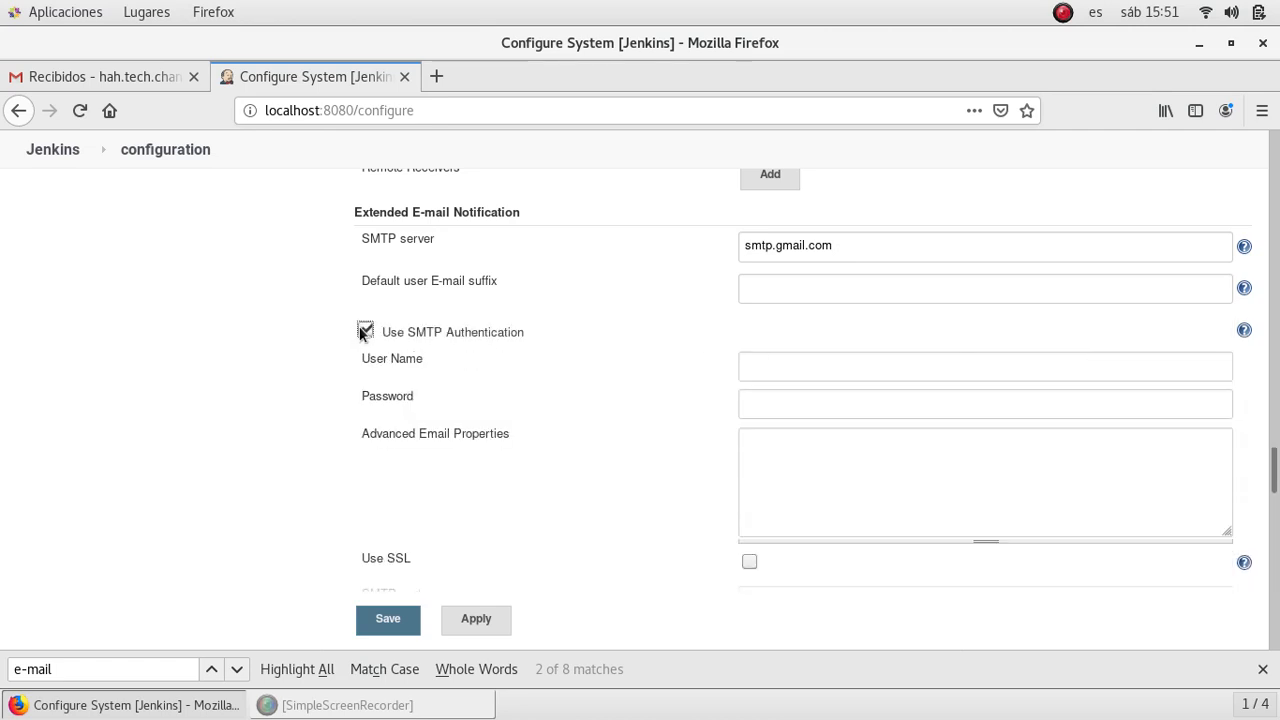
click(801, 364)
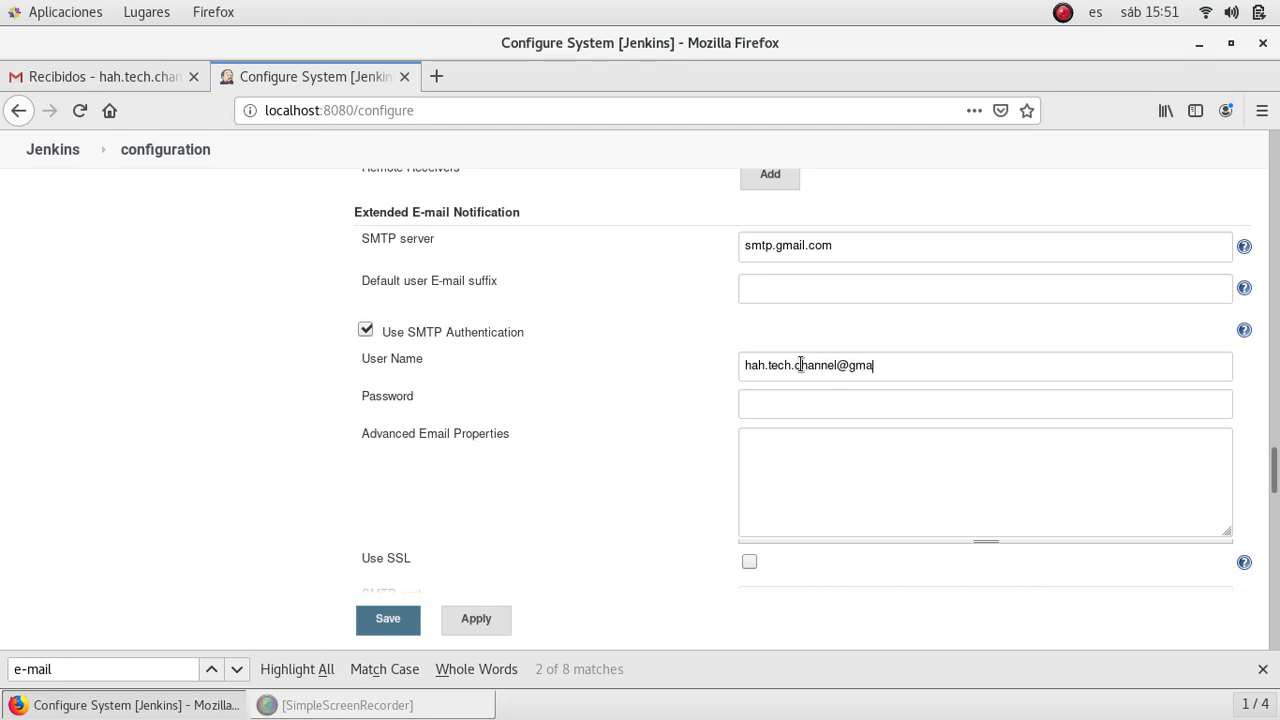
- Enter the Gmail account password for SMTP authentication
click(814, 404)
text(•••••••)
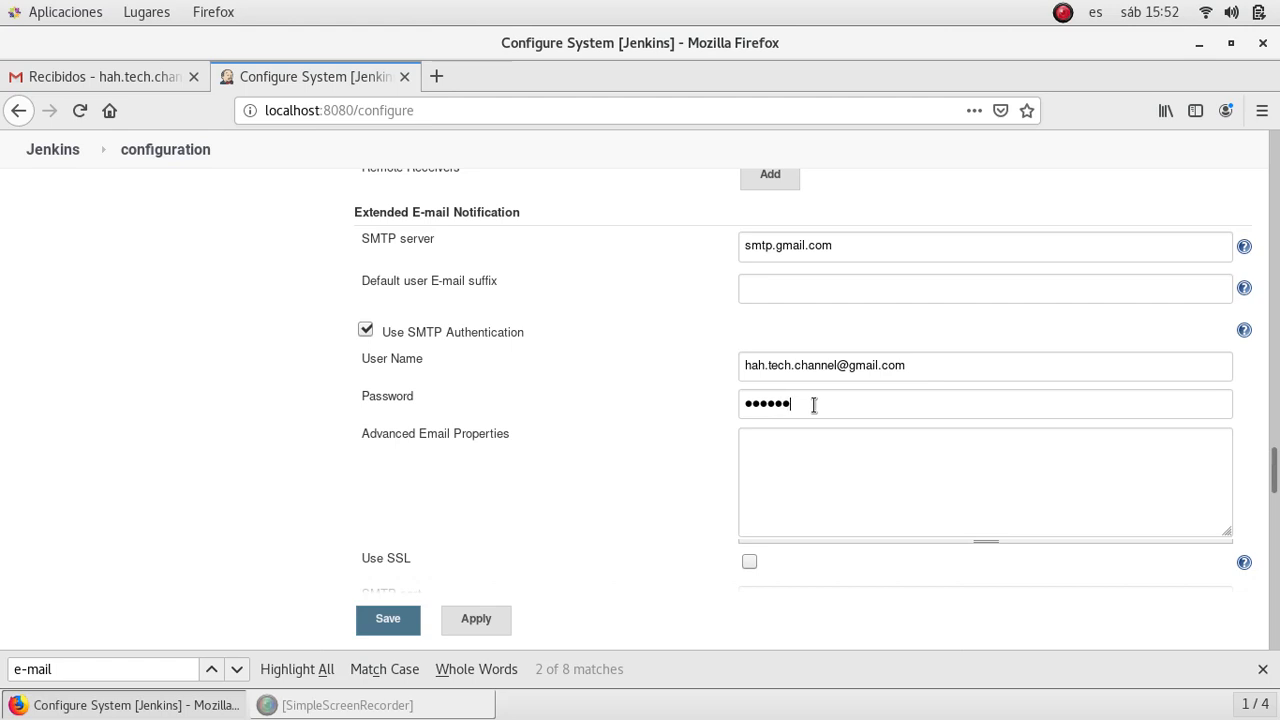
key(BackSpace)
key(BackSpace)
key(BackSpace)
key(BackSpace)
key(BackSpace)
key(BackSpace)
key(BackSpace)
text(••••••••)
scroll(717, 420, down, 5)
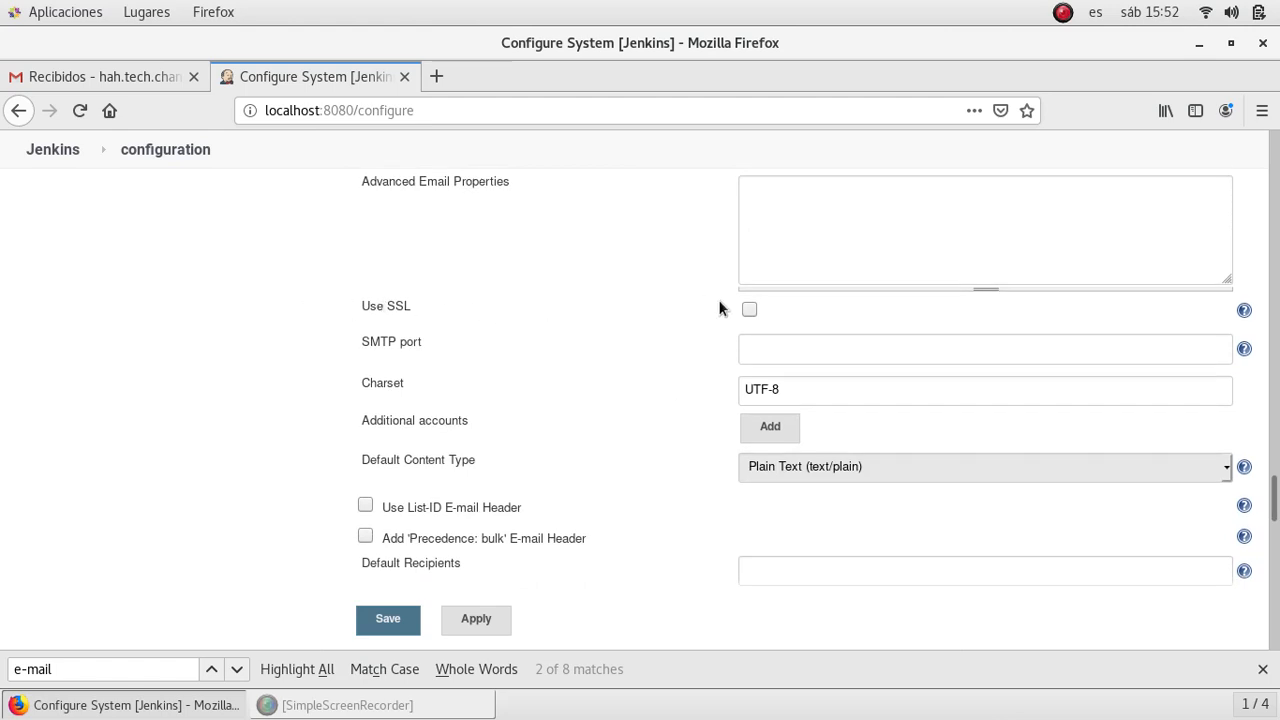
- Enable SSL for the SMTP connection and set the SMTP port to 465
click(750, 310)
click(762, 345)
text(465)
- Append the line 'This is a custom text from Jenkins' to Default Content and save
scroll(217, 422, down, 10)
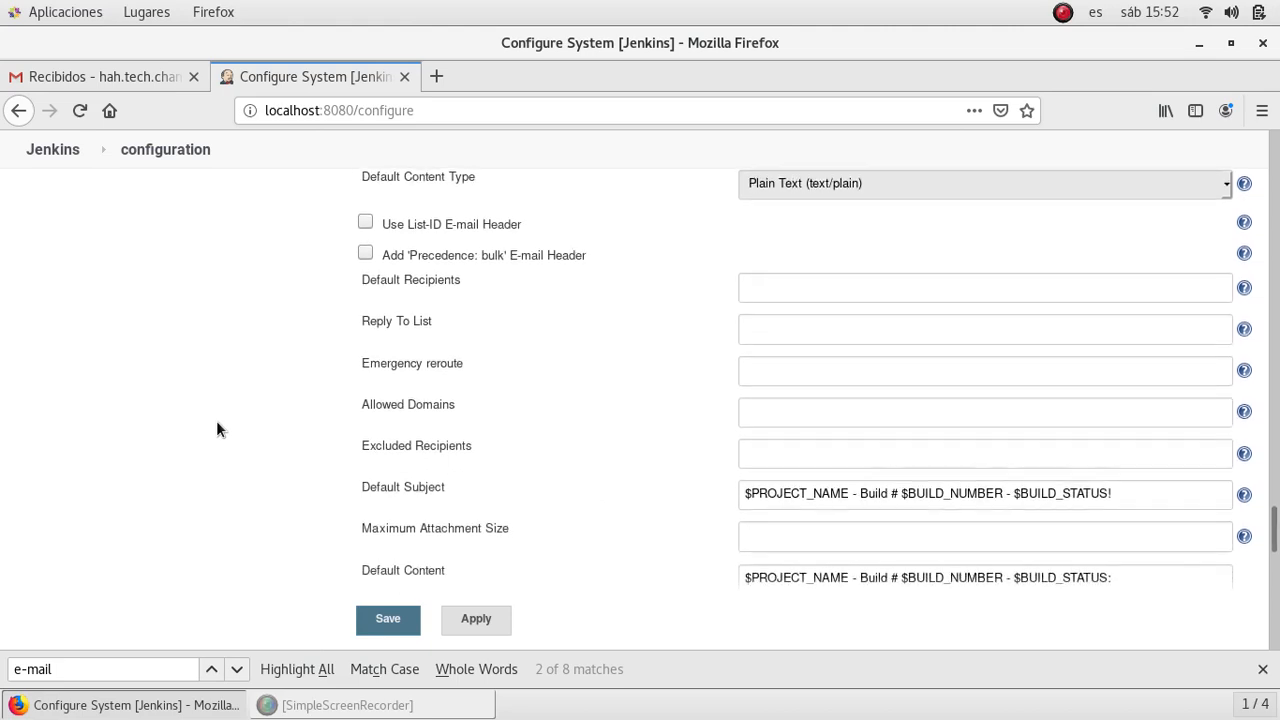
scroll(216, 429, down, 2)
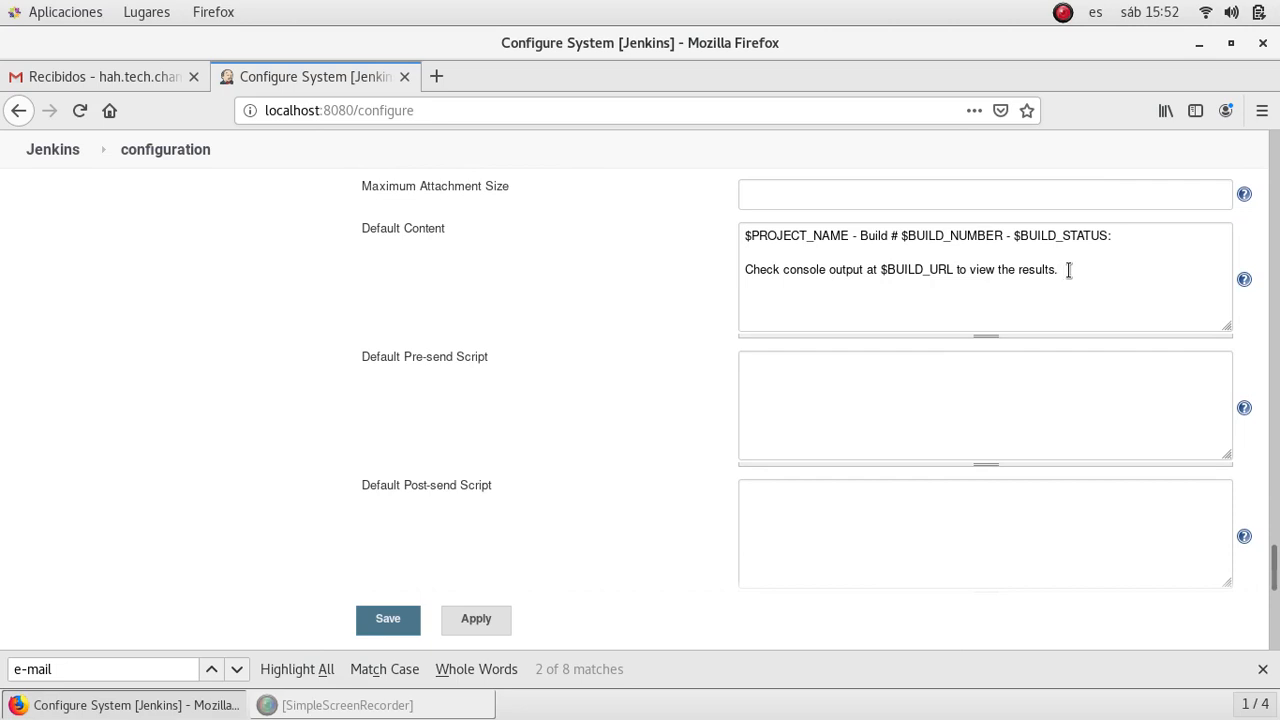
key(Return)
key(Return)
text(This is a cust)
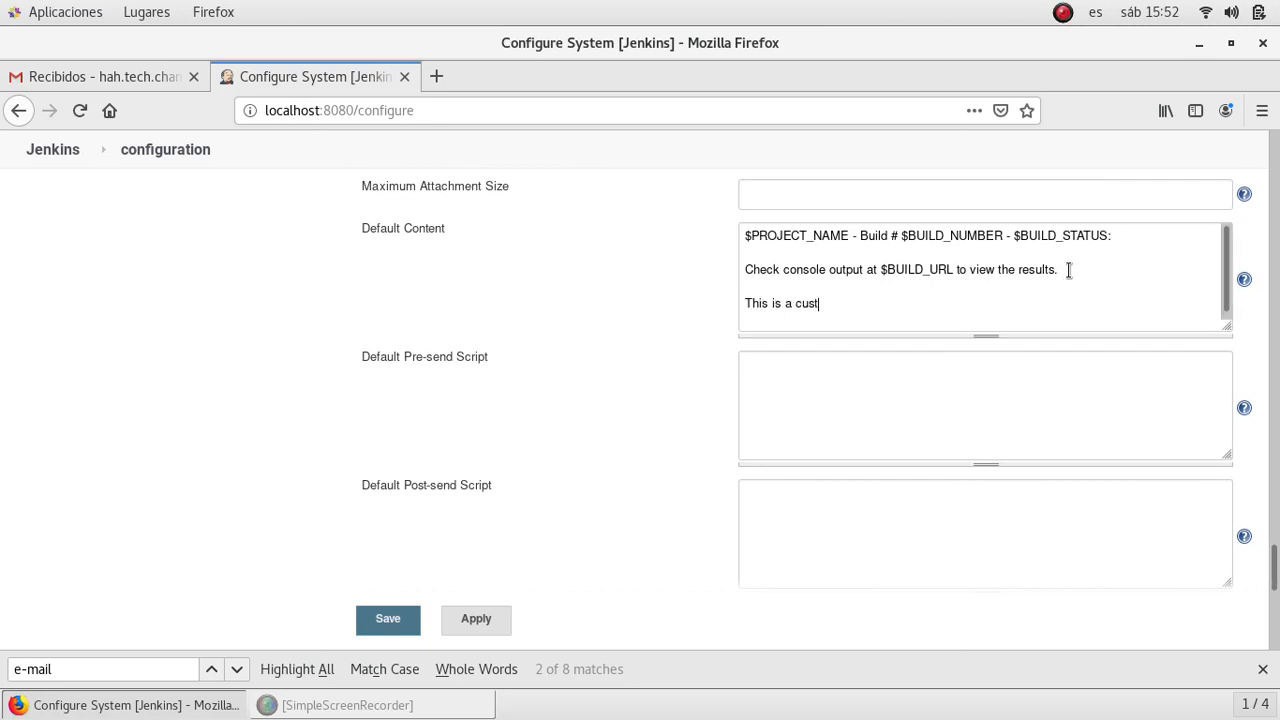
text(om text from JE)
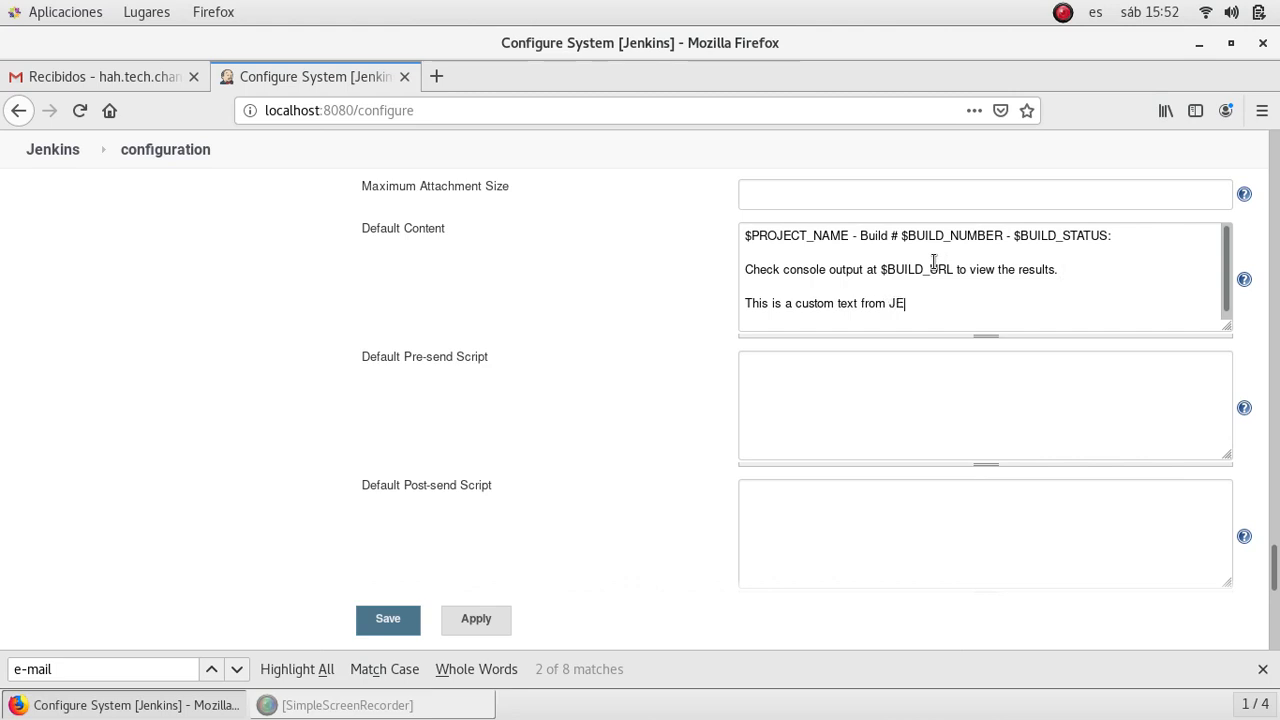
text(nkins)
key(BackSpace)
text(e)
click(391, 632)
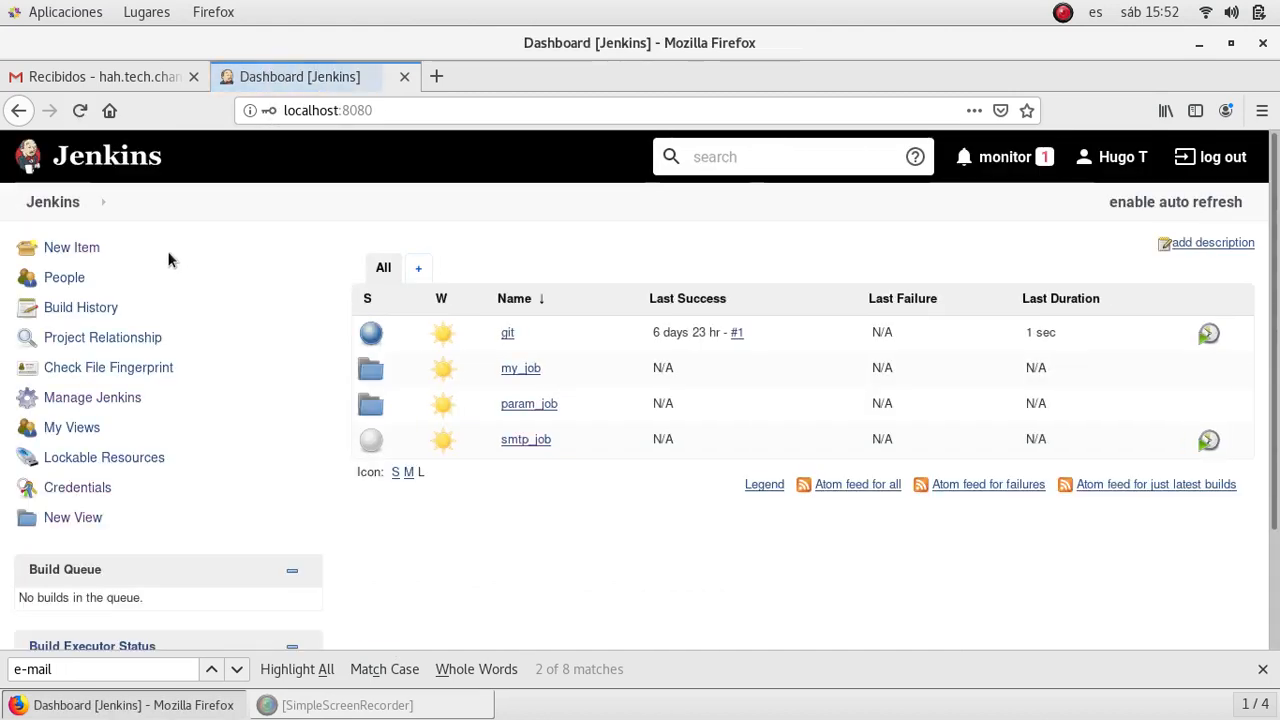
- Build smtp_job with its default recipient parameter and open the failed build #1 page
click(525, 441)
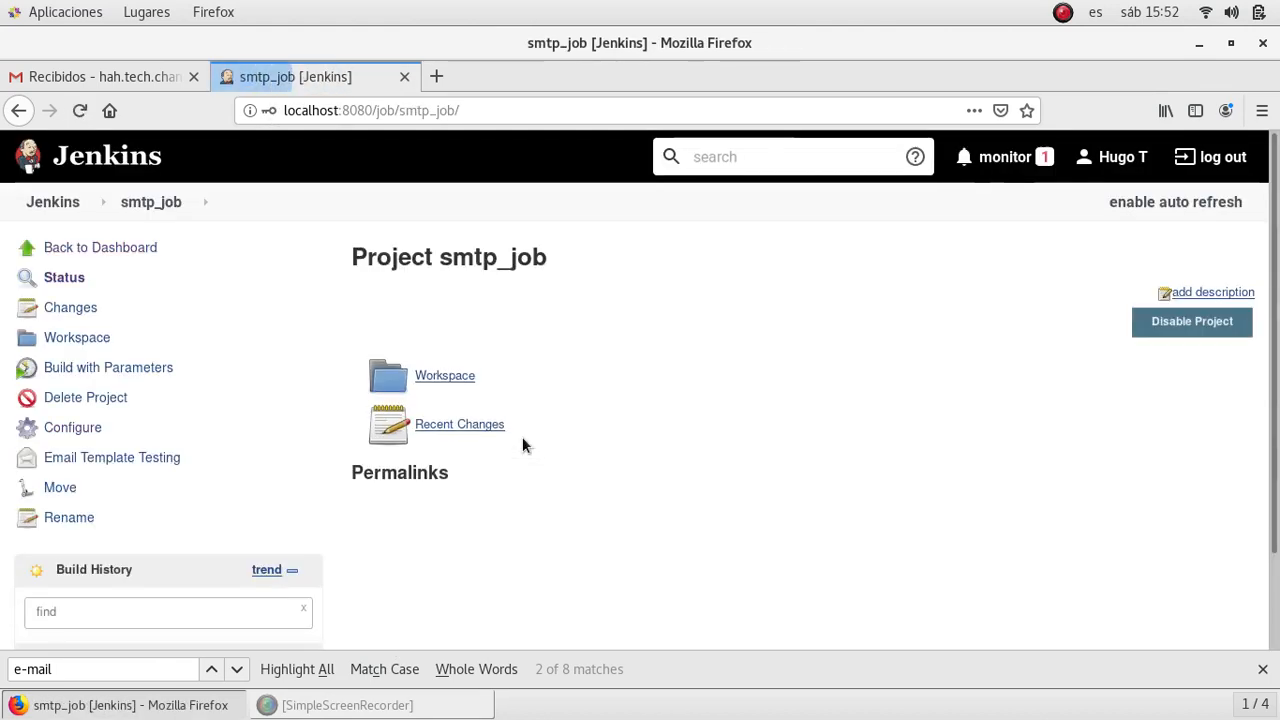
scroll(305, 410, down, 2)
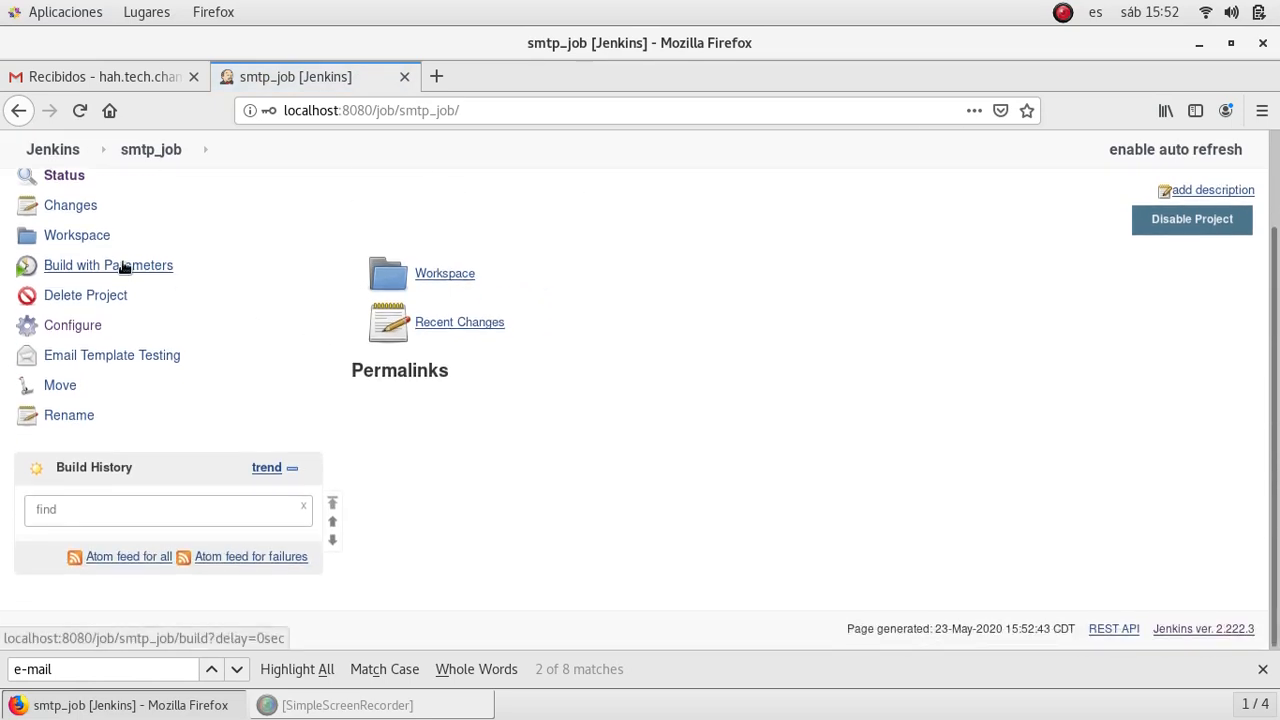
click(120, 265)
click(394, 372)
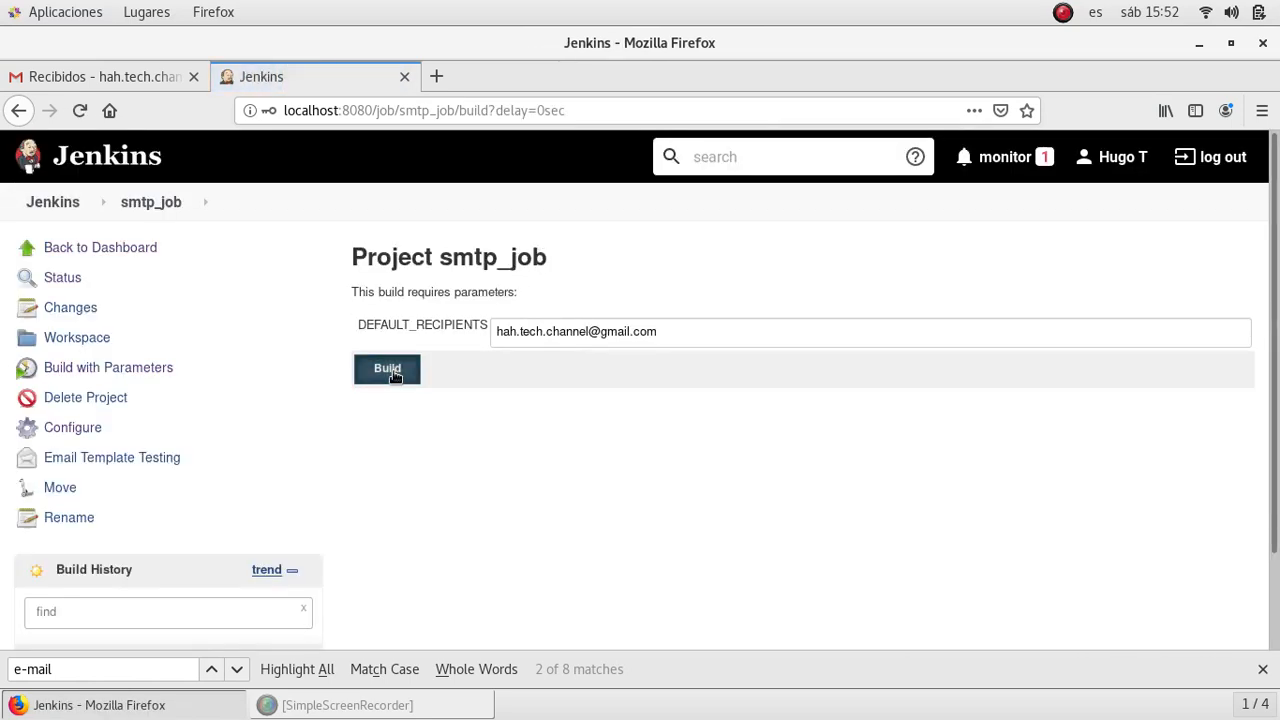
scroll(394, 375, down, 3)
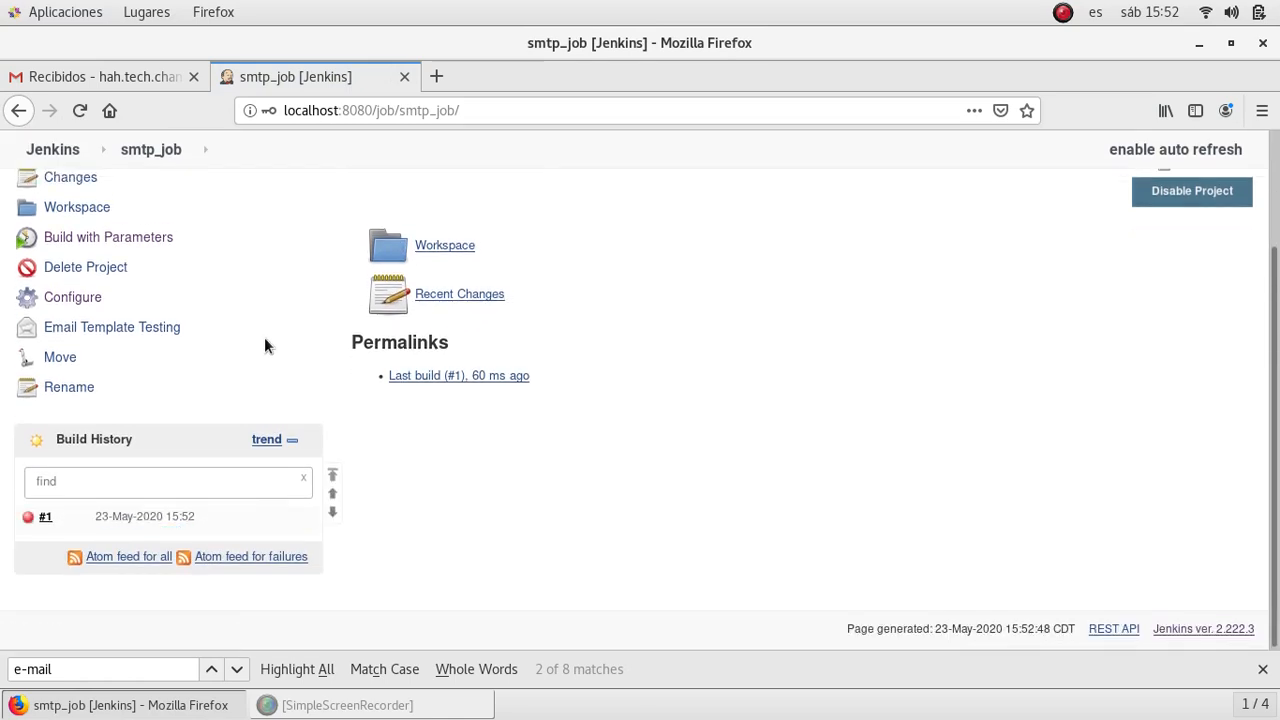
click(45, 520)
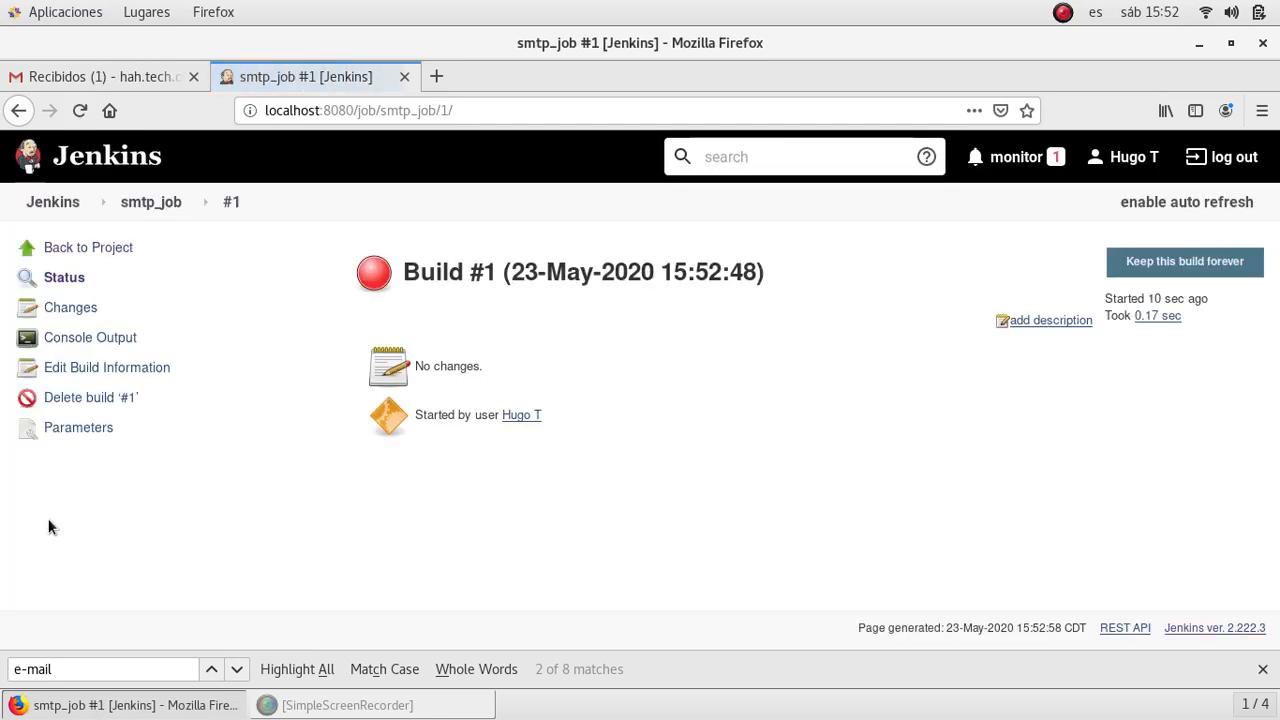
- Confirm build #1's console output shows the 'Sending email to' line, then go to Gmail
click(102, 339)
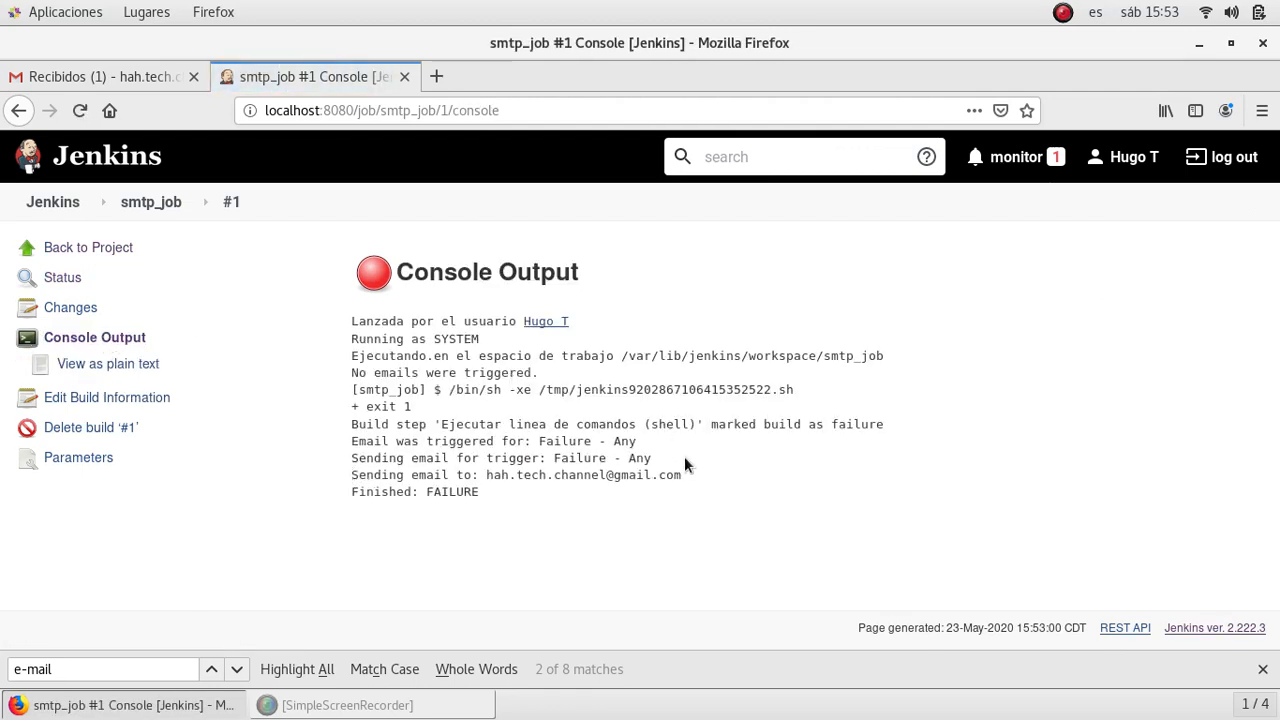
drag(546, 475, 598, 468)
click(359, 460)
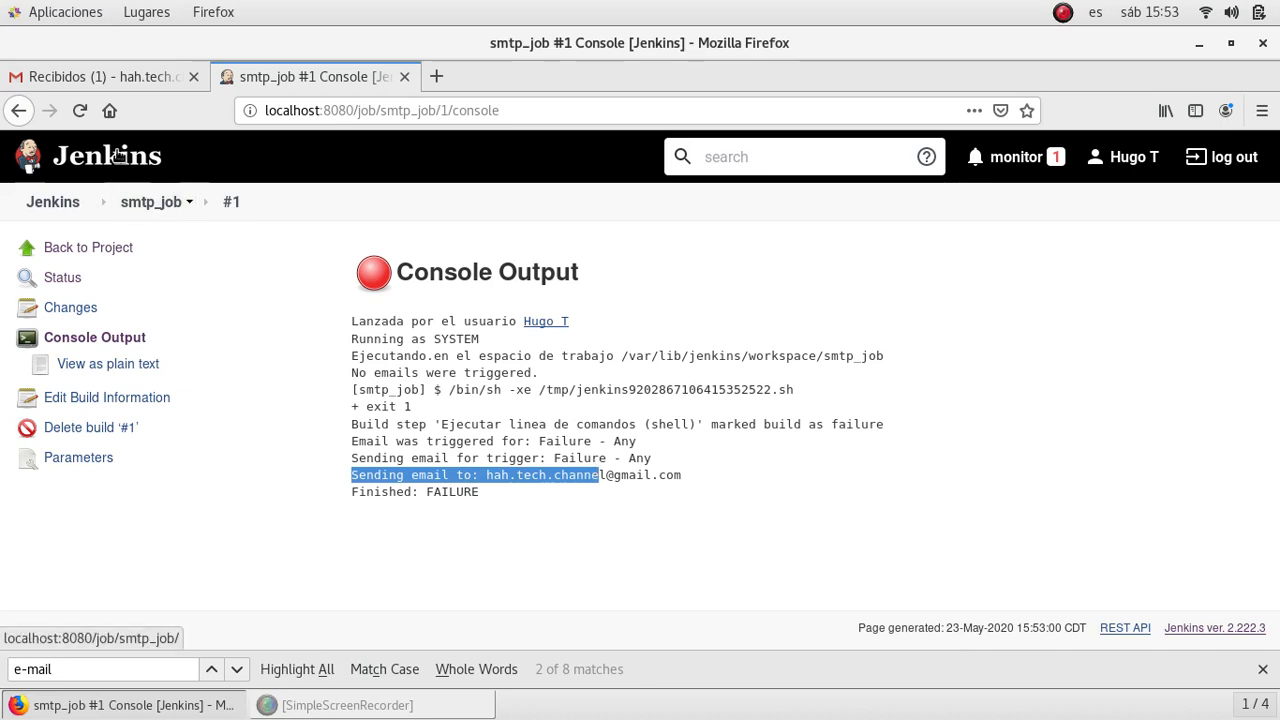
click(43, 74)
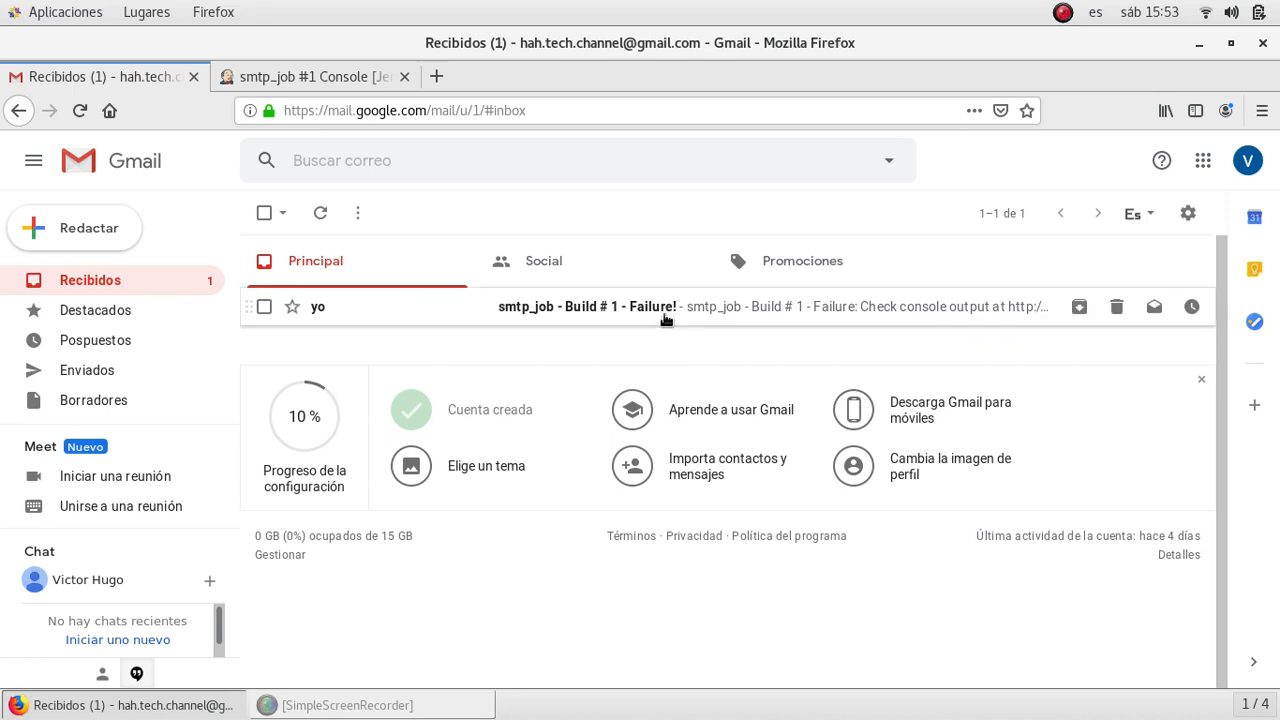
- Check that the 'smtp_job - Build # 1 - Failure!' e-mail contains the custom Jenkins text, then return to Jenkins
click(342, 306)
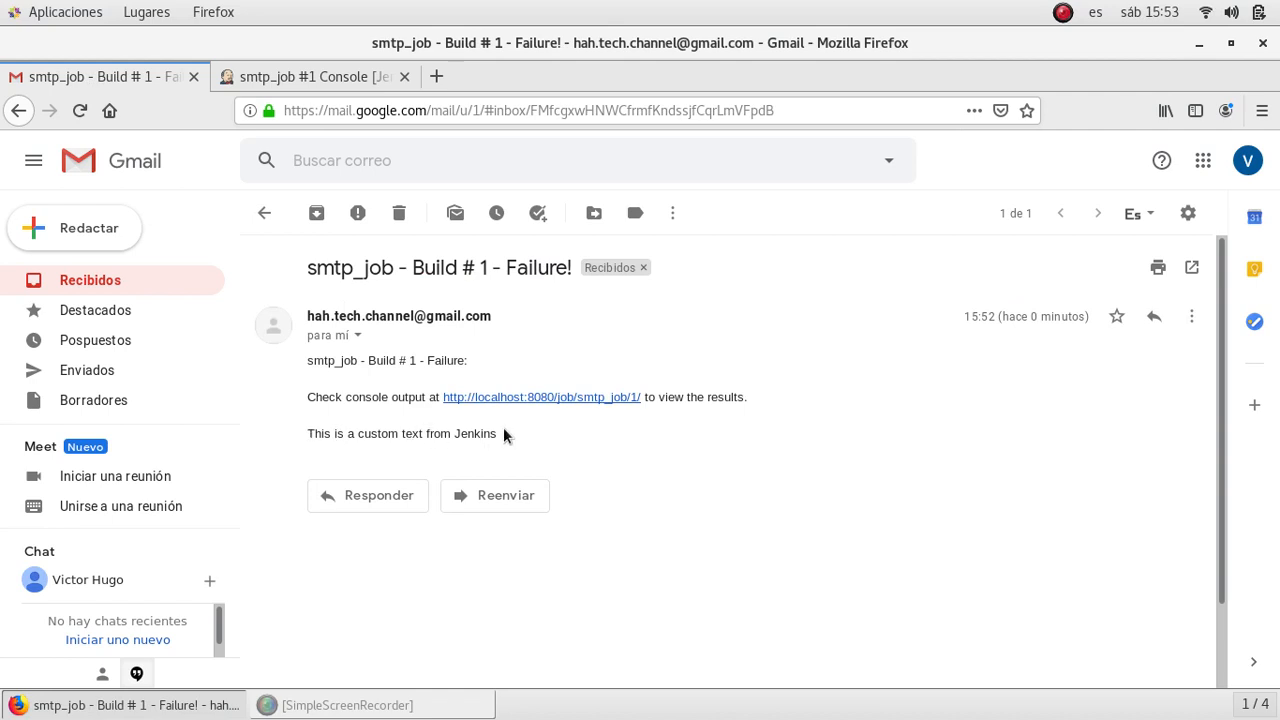
drag(503, 427, 307, 432)
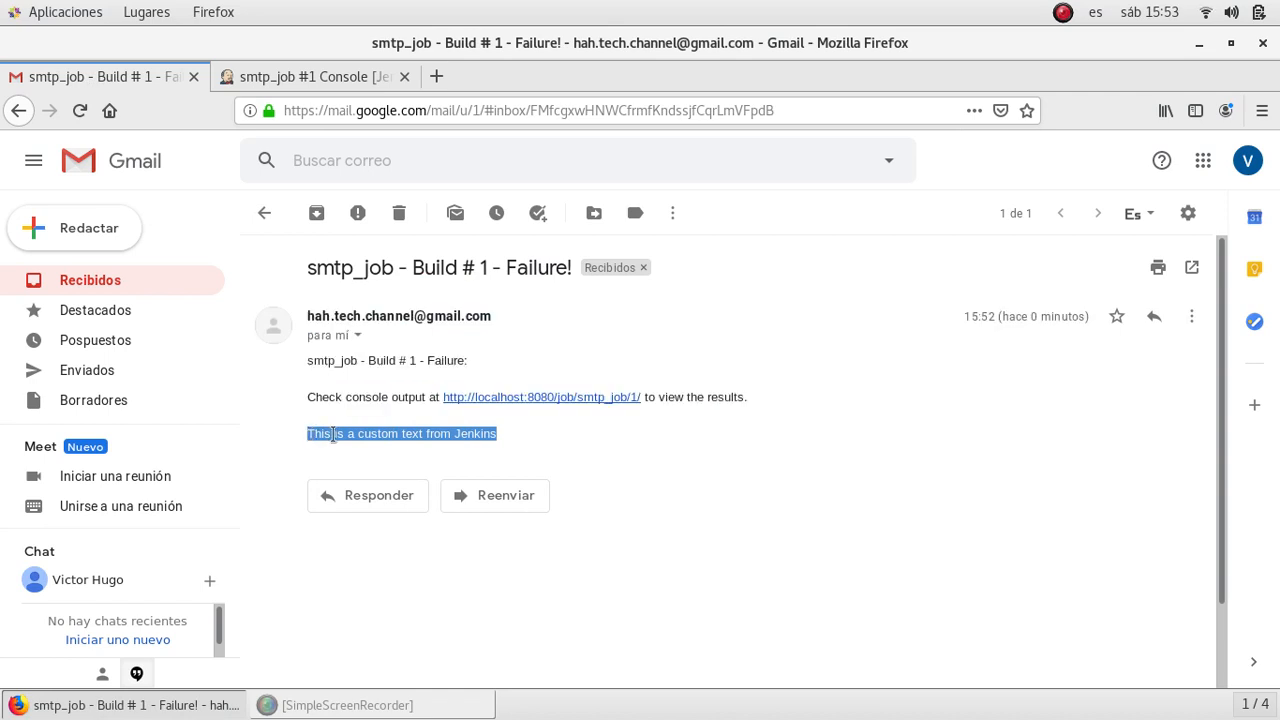
click(334, 435)
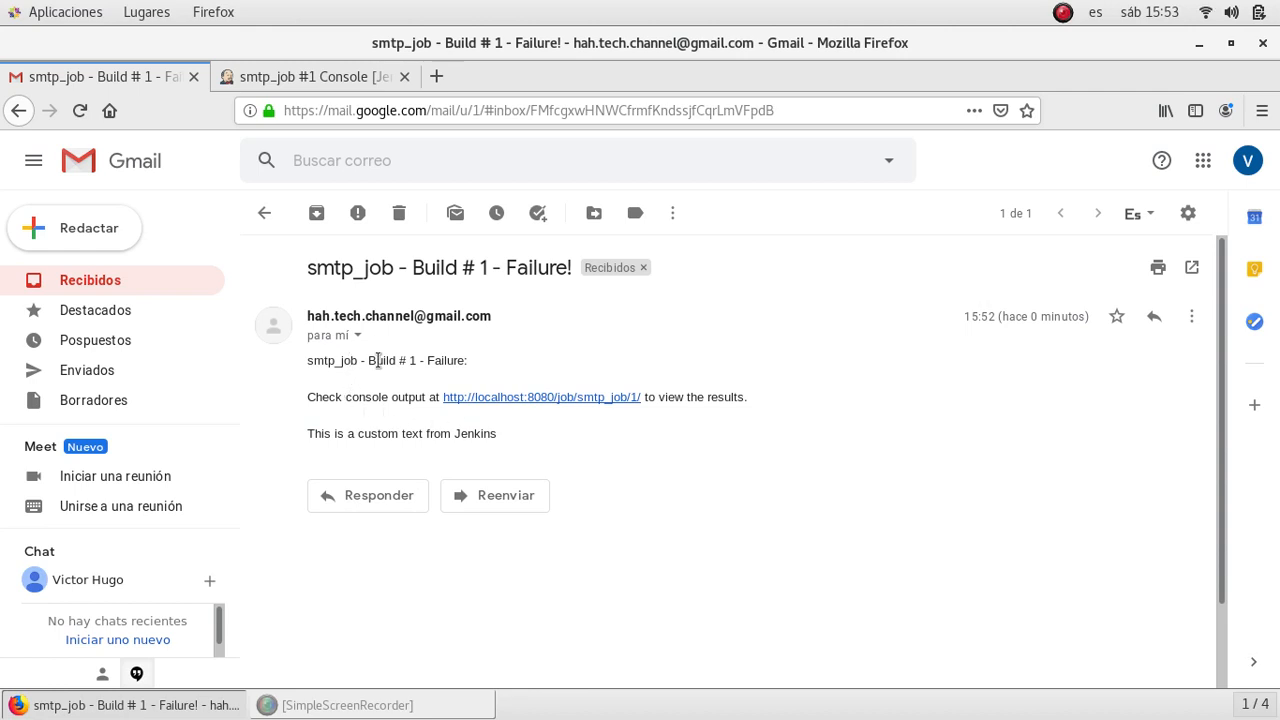
click(290, 76)
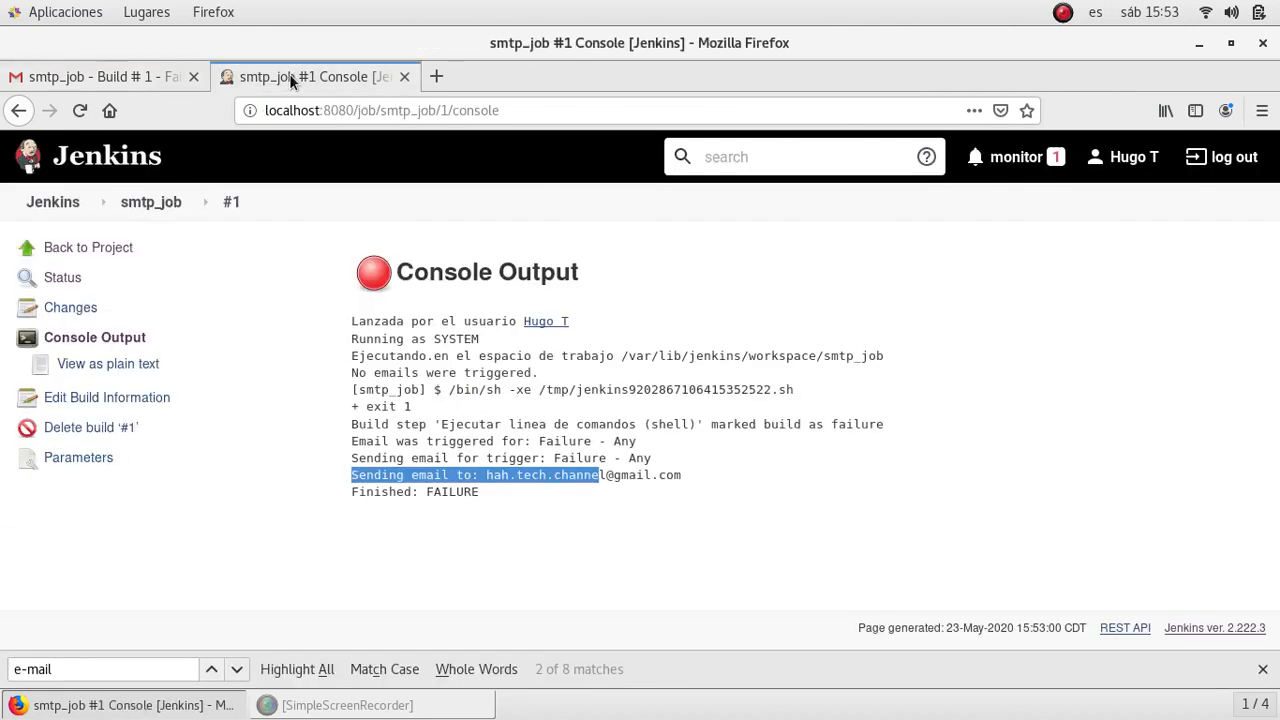
- Reopen Configure System and review the default subject using $PROJECT_NAME, $BUILD_NUMBER and $BUILD_STATUS
click(55, 203)
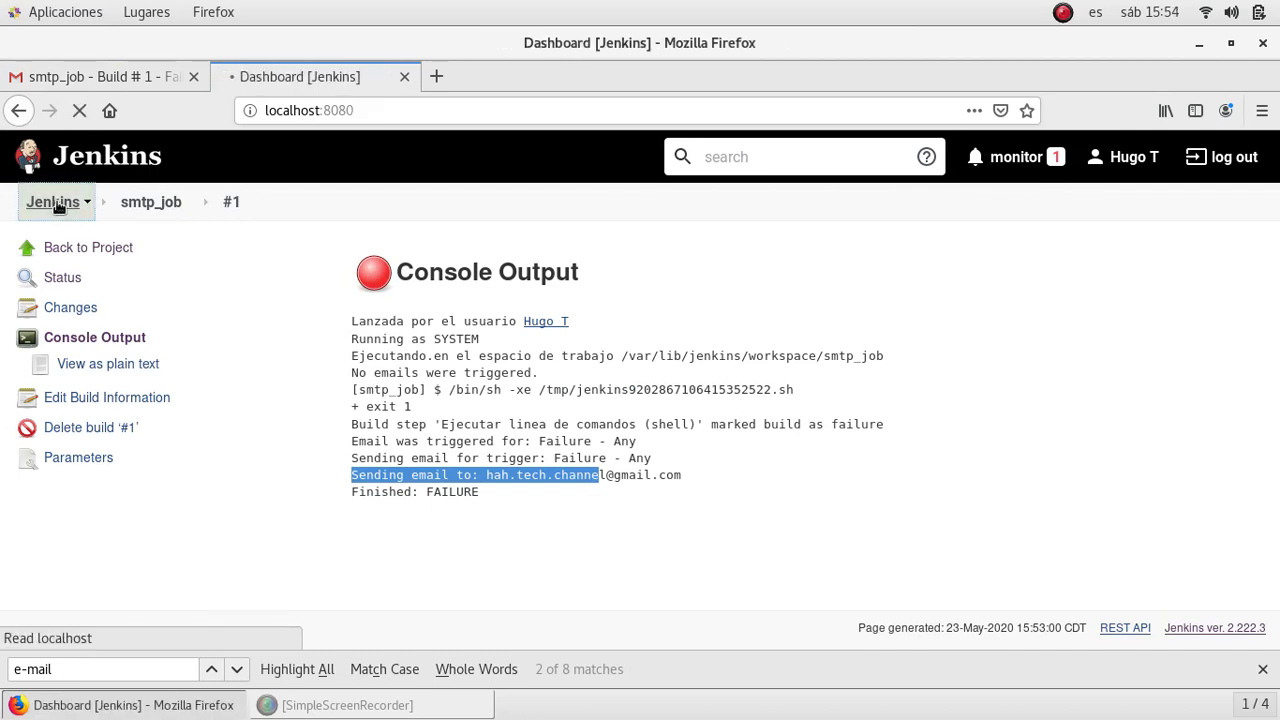
click(112, 400)
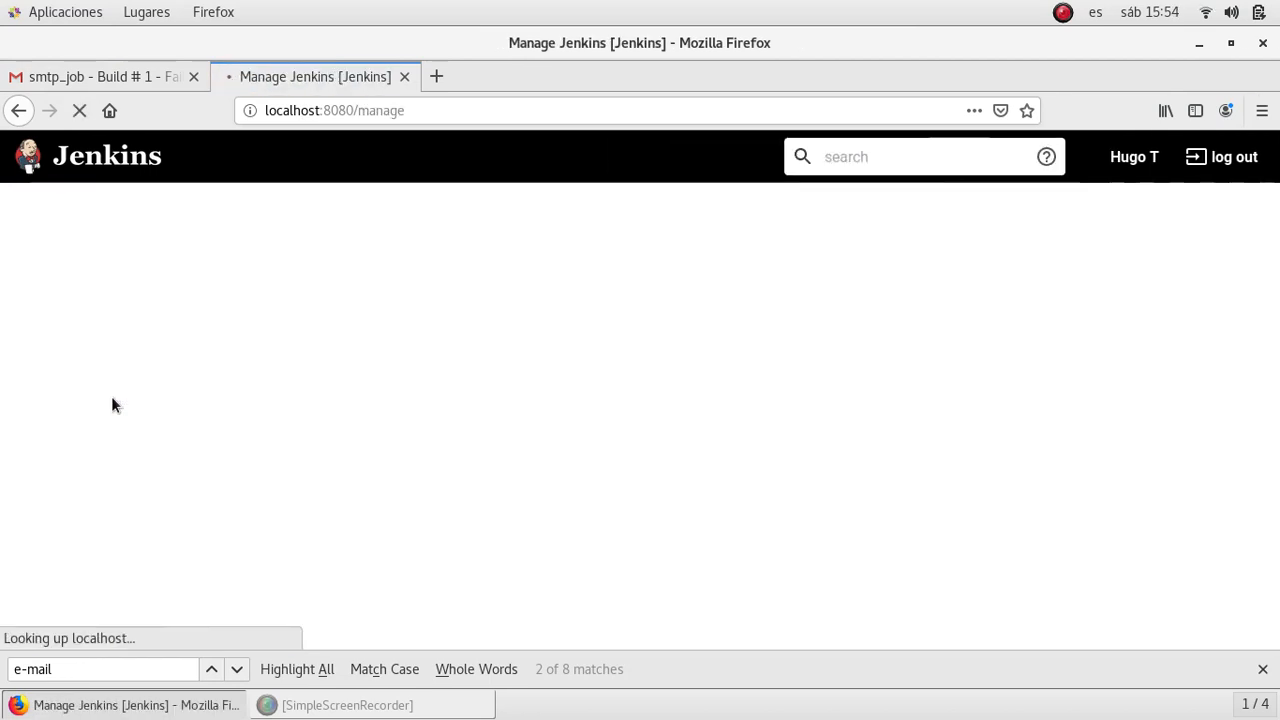
click(430, 500)
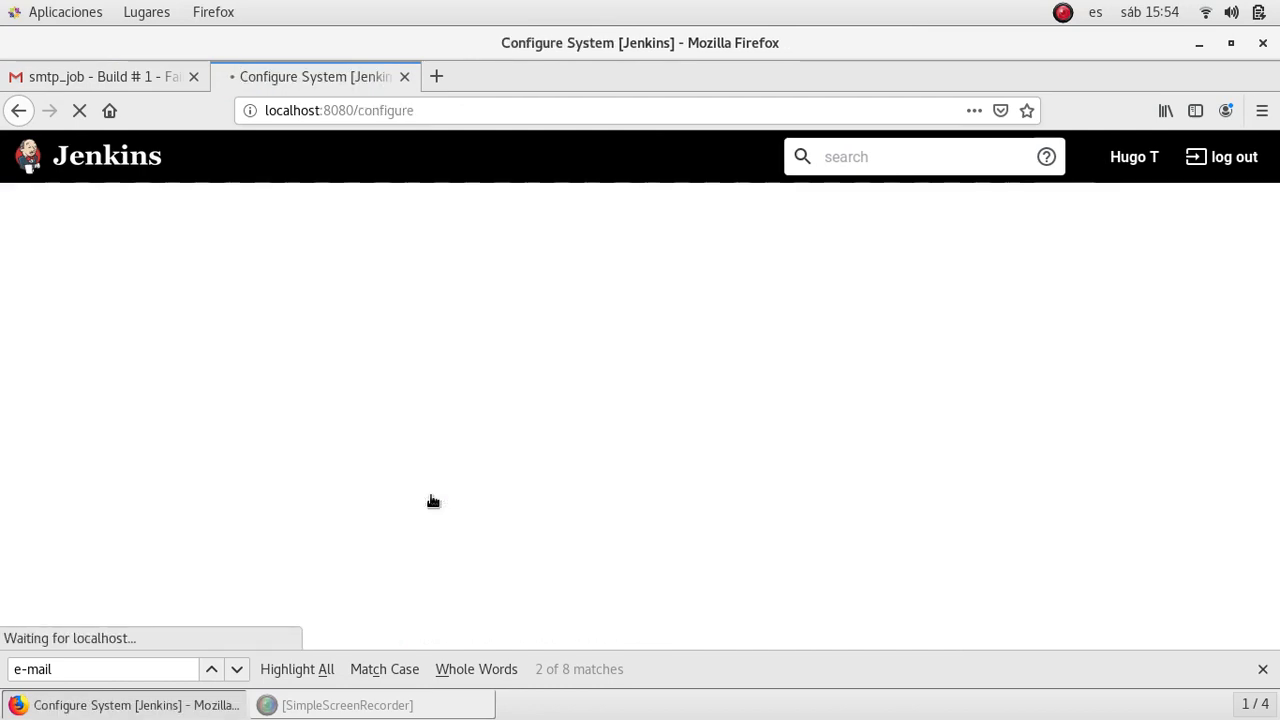
key(ctrl+f)
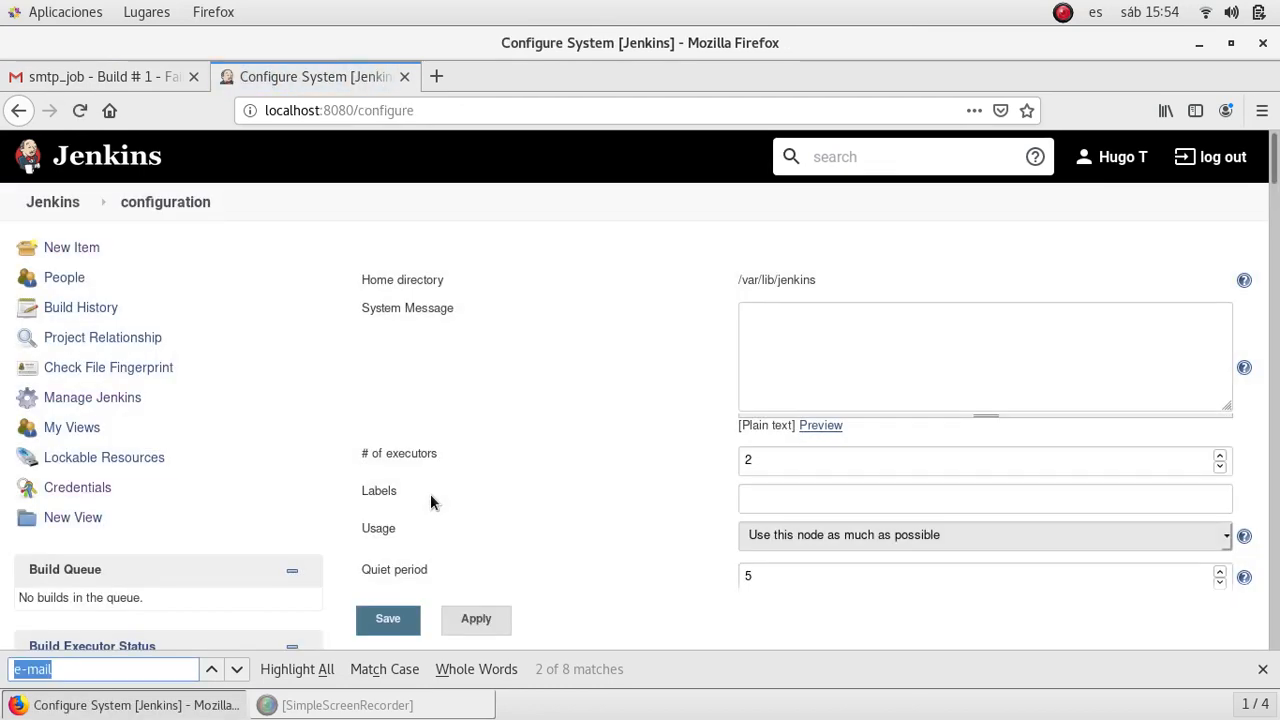
key(Return)
key(Return)
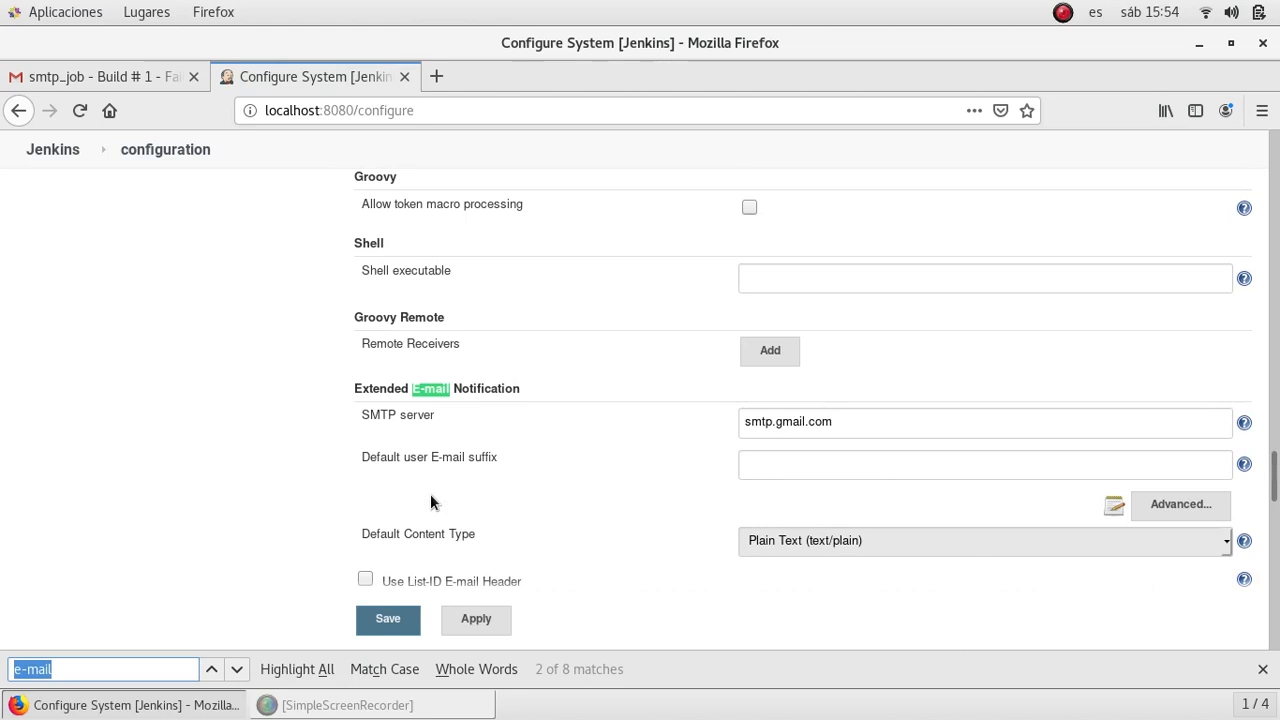
scroll(431, 501, down, 8)
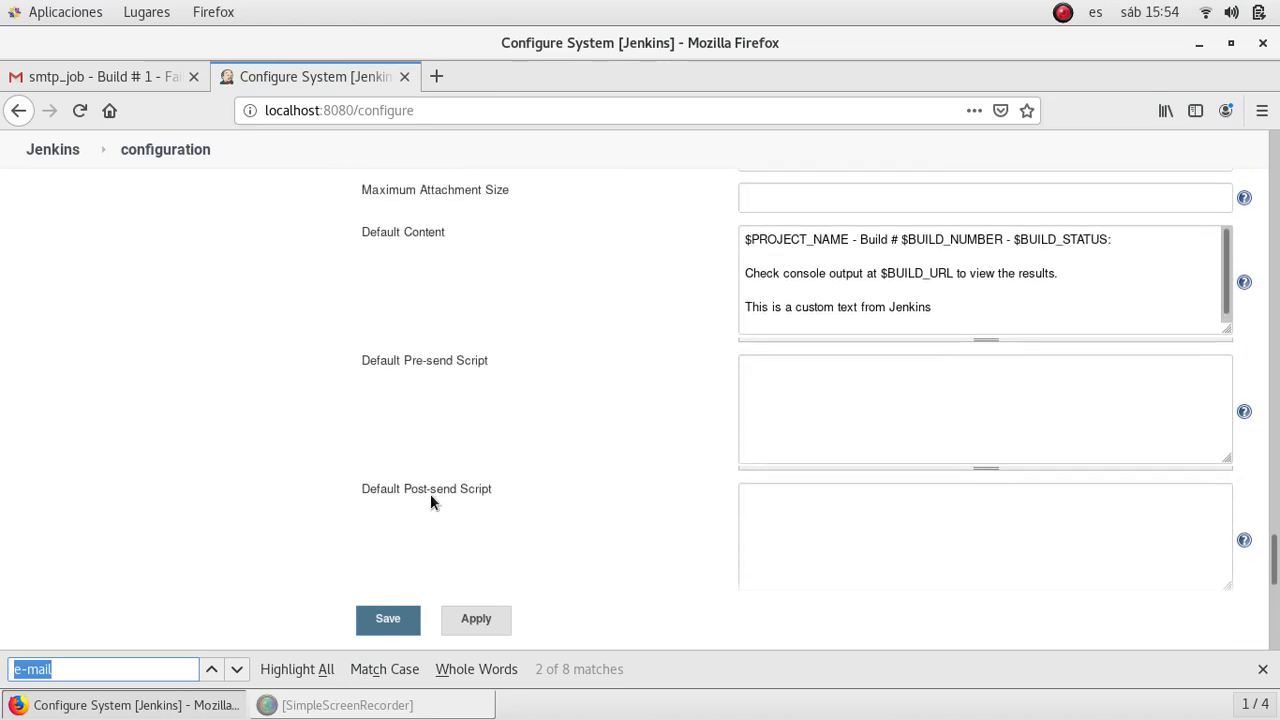
scroll(430, 494, up, 1)
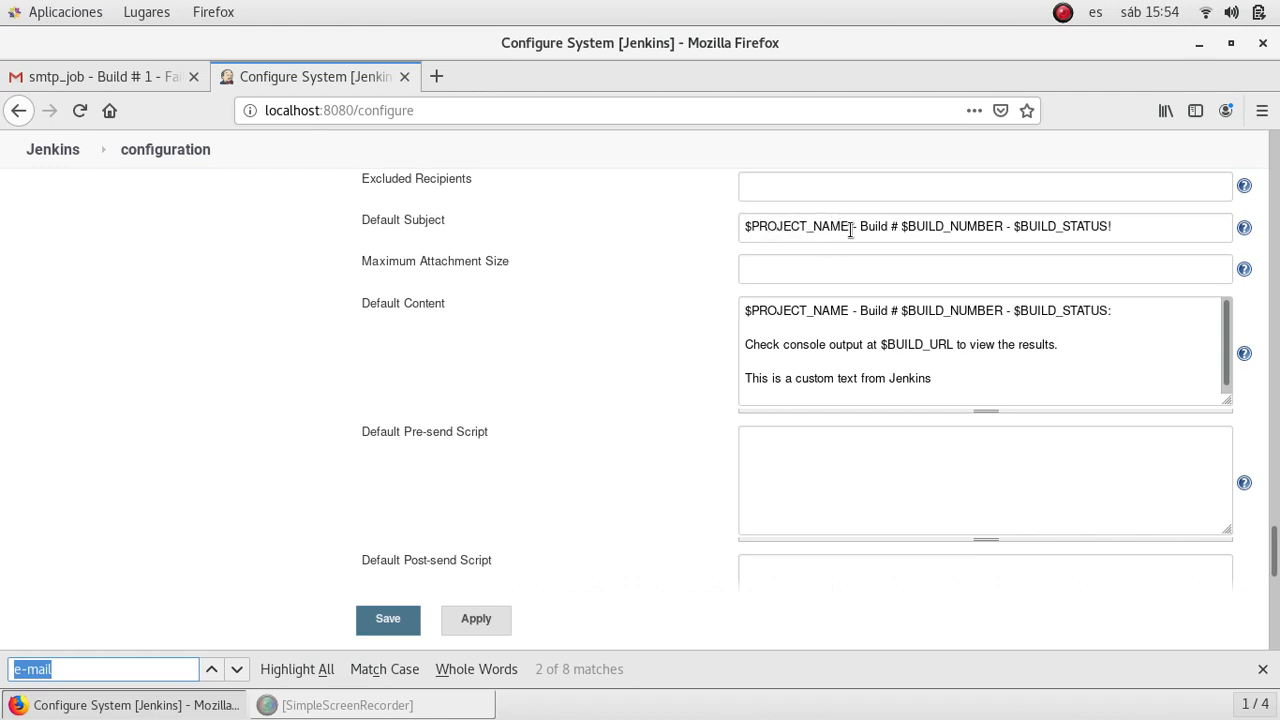
drag(850, 229, 710, 230)
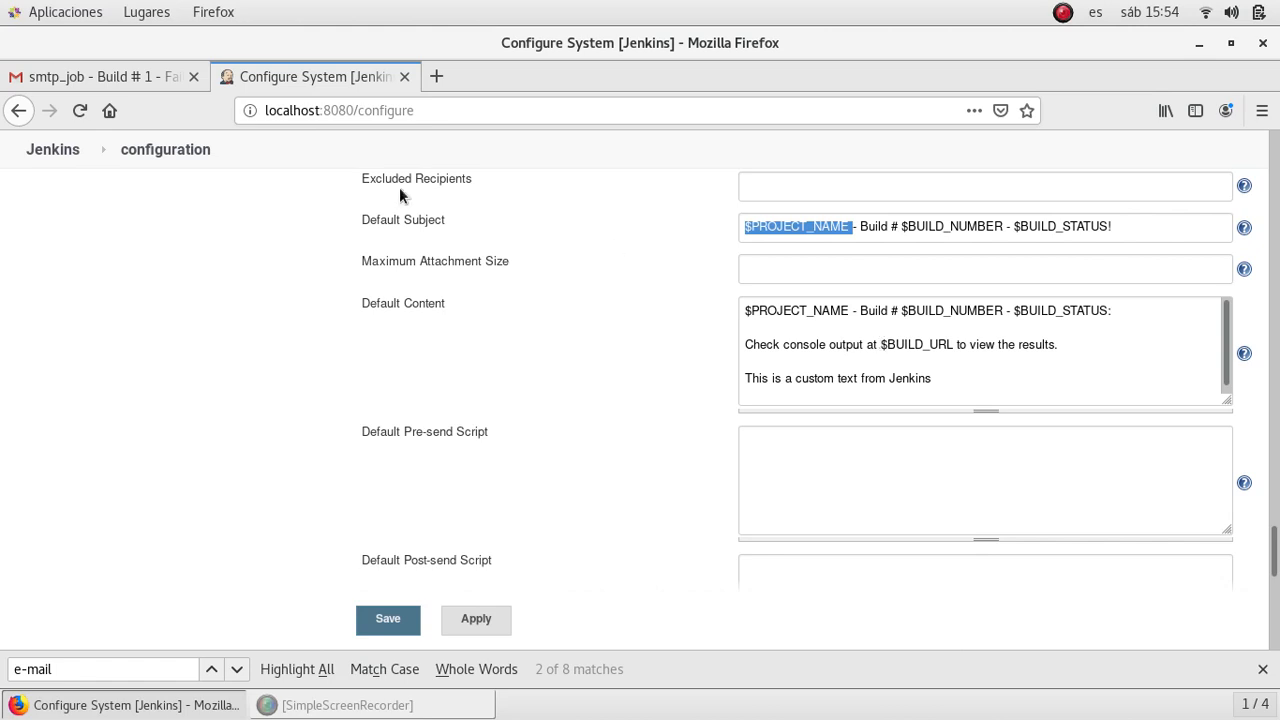
- Follow the localhost console link in the Gmail failure e-mail to smtp_job build #1
click(110, 79)
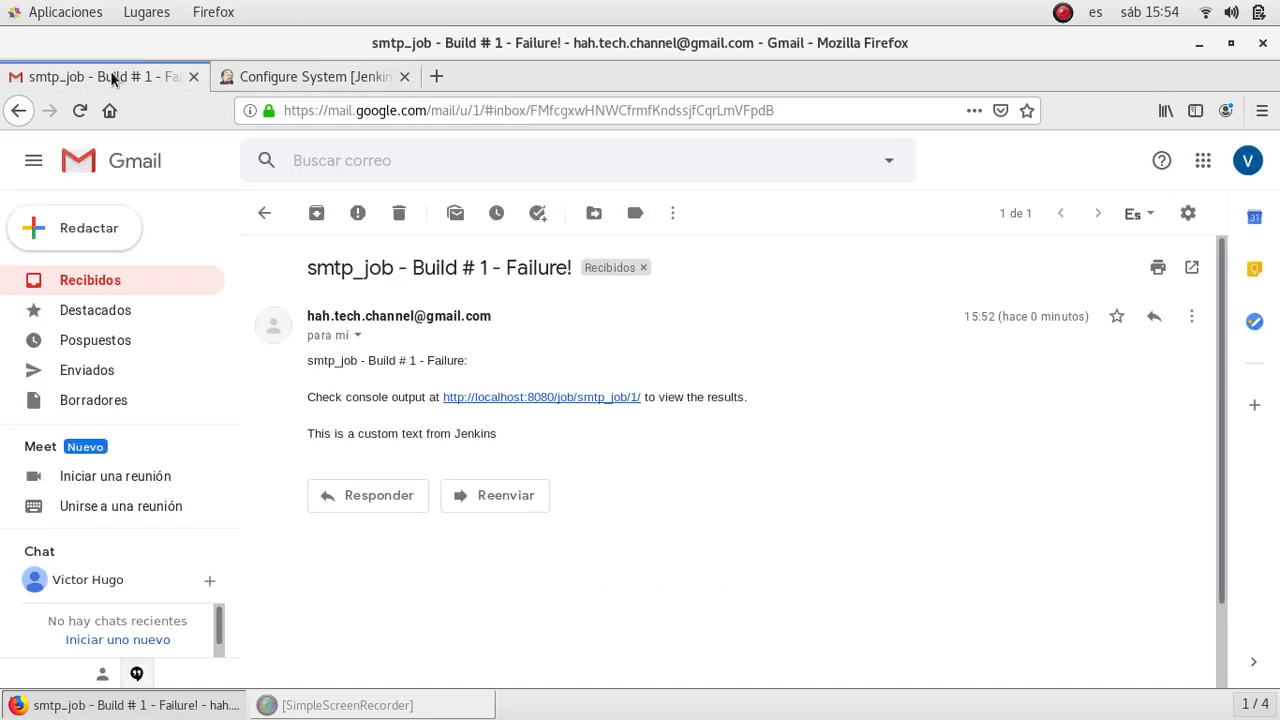
click(526, 400)
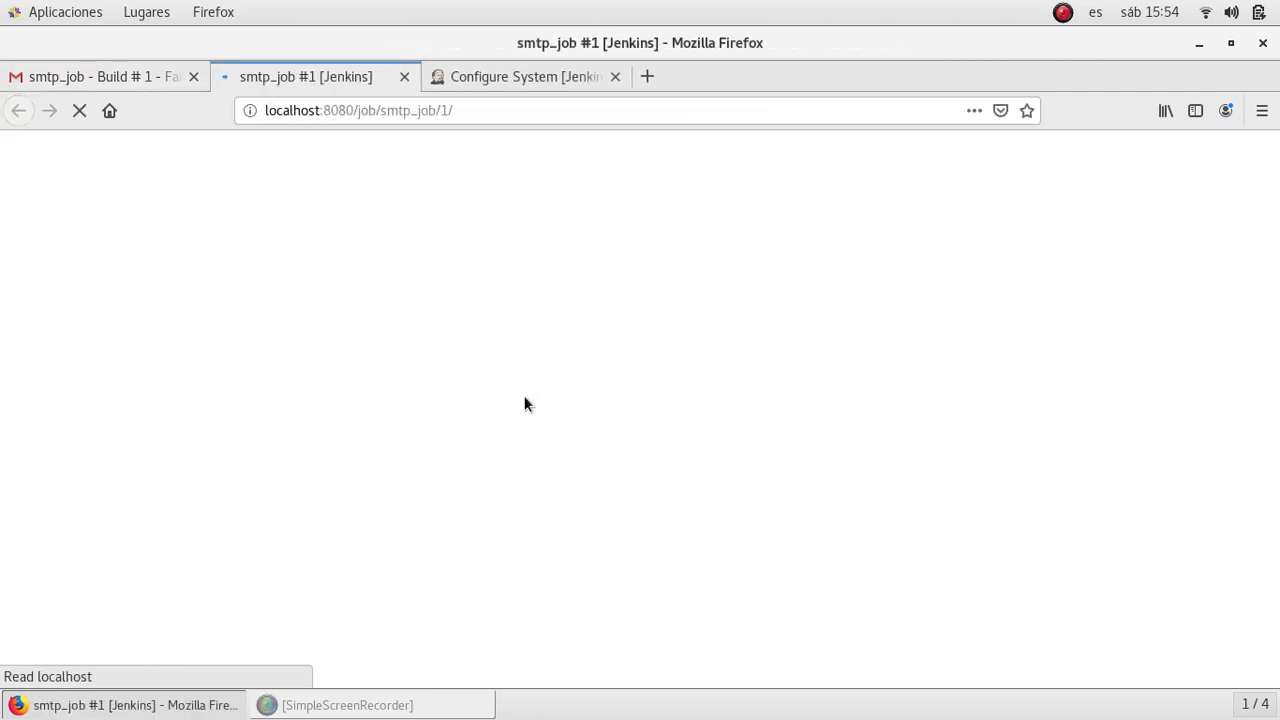